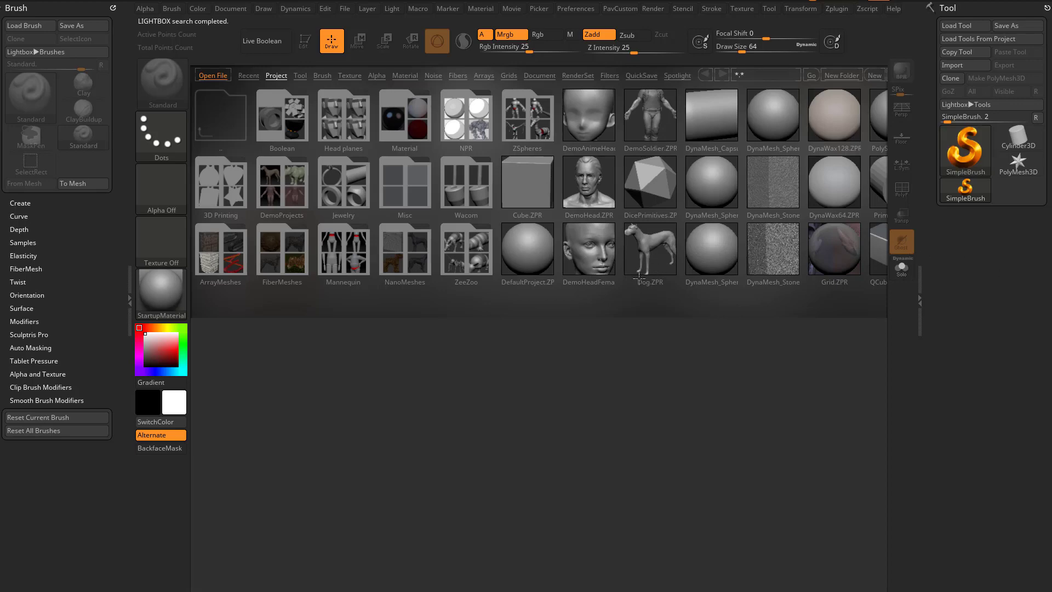
Step: Load the Dog tool and convert it to a DynaMesh at resolution 128 with Blur at 0 and Project off
key(comma)
key(comma)
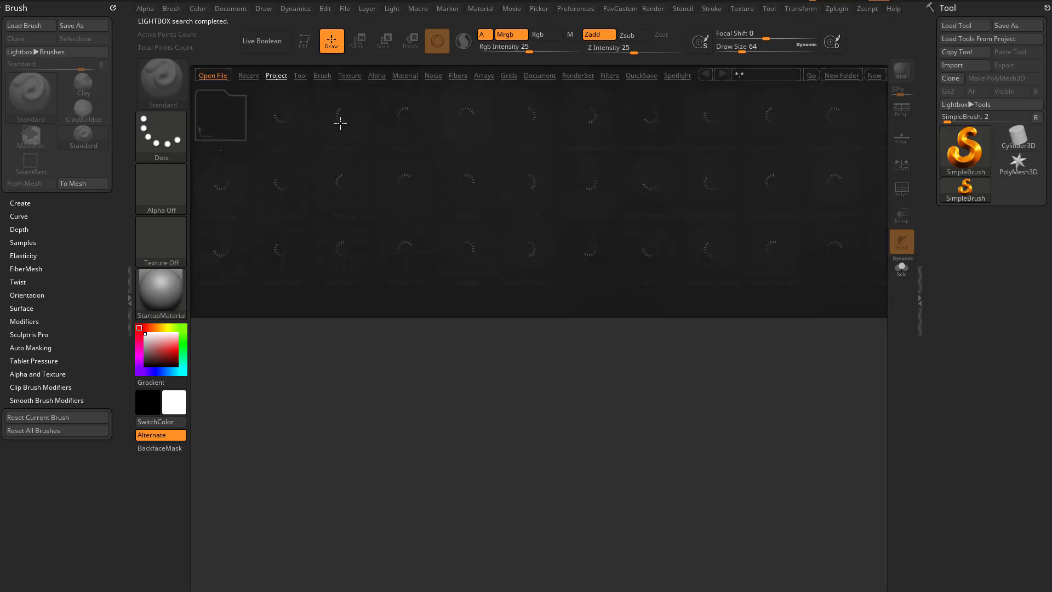
click(305, 75)
double_click(343, 250)
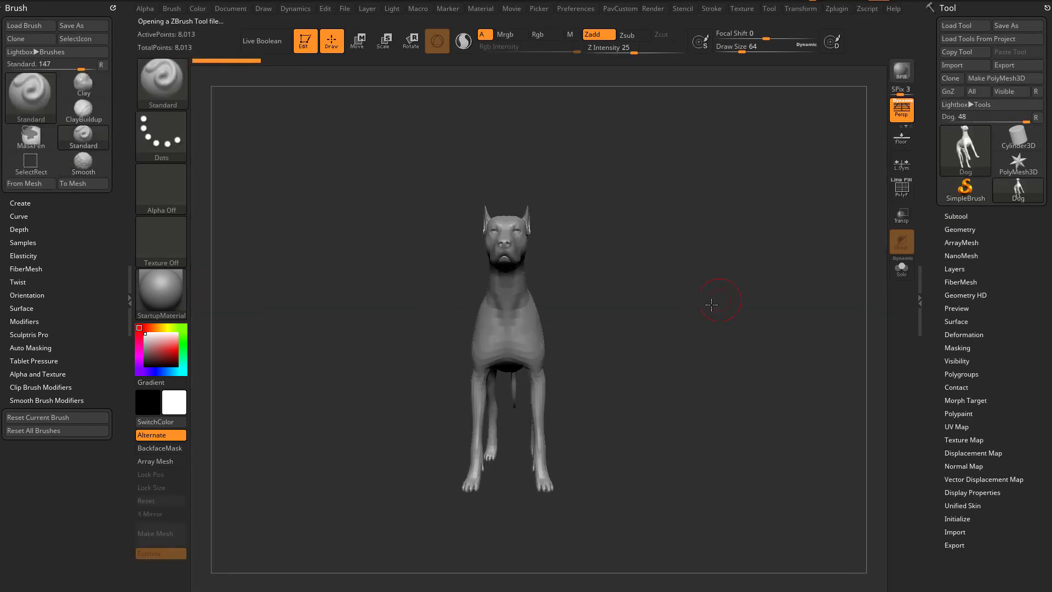
drag(717, 301, 704, 288)
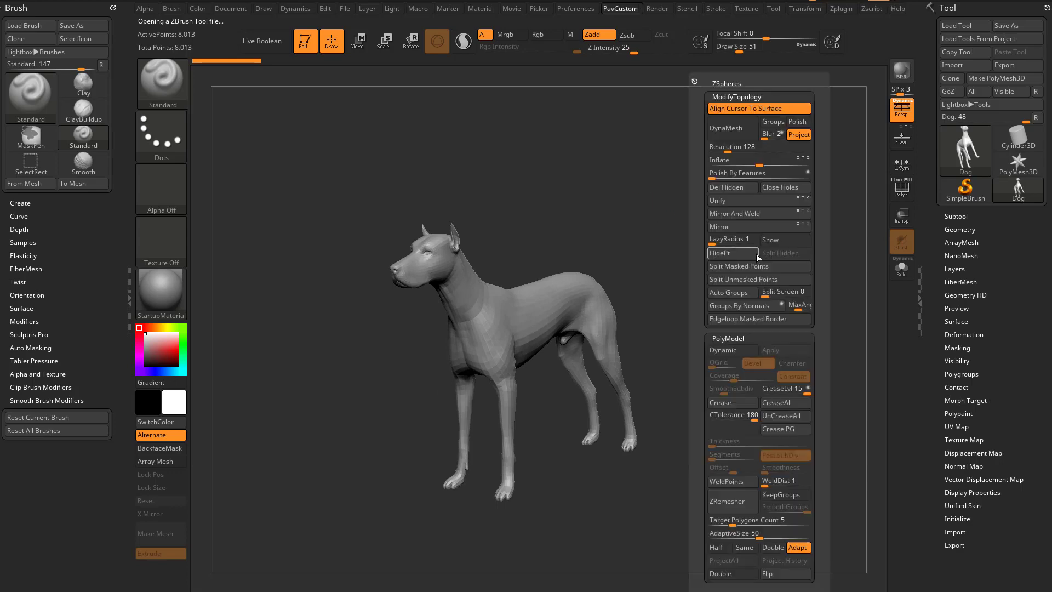
key(3)
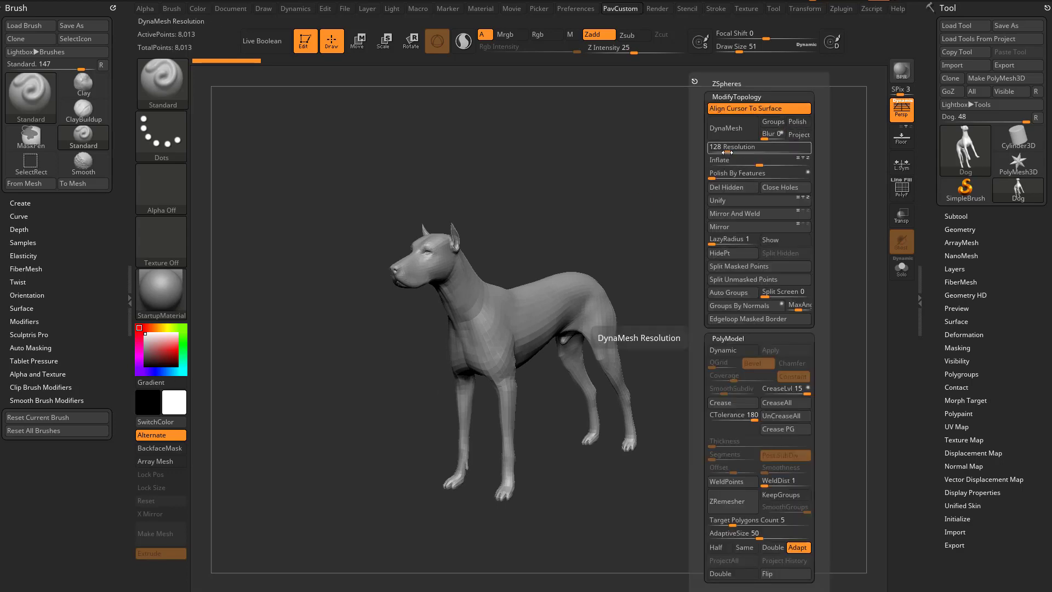
click(732, 129)
Step: Load the IMM Dragon Bones brush and choose its Horn3 mesh for insertion
key(b)
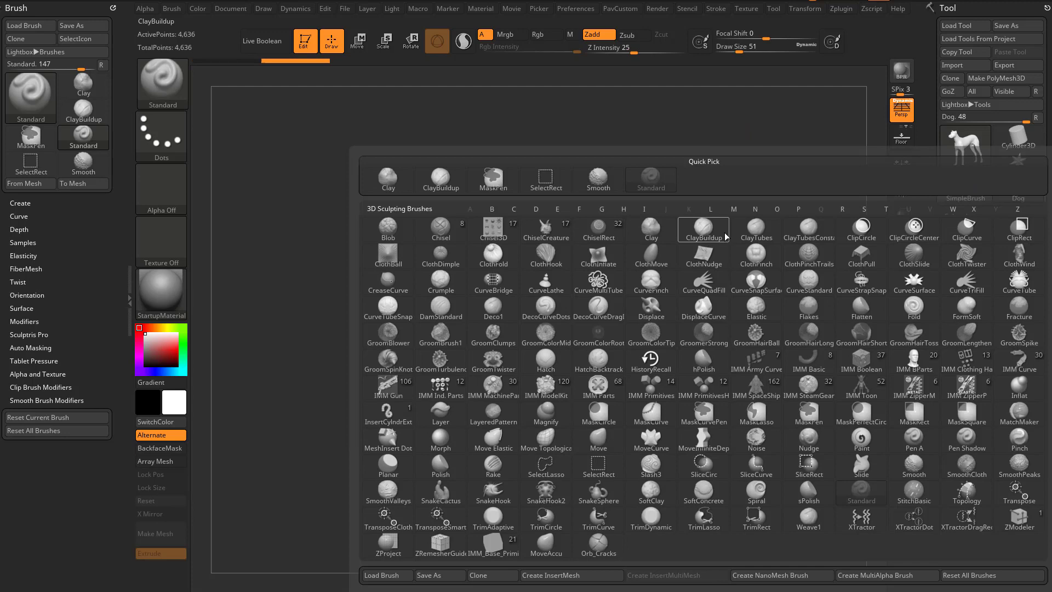
key(i)
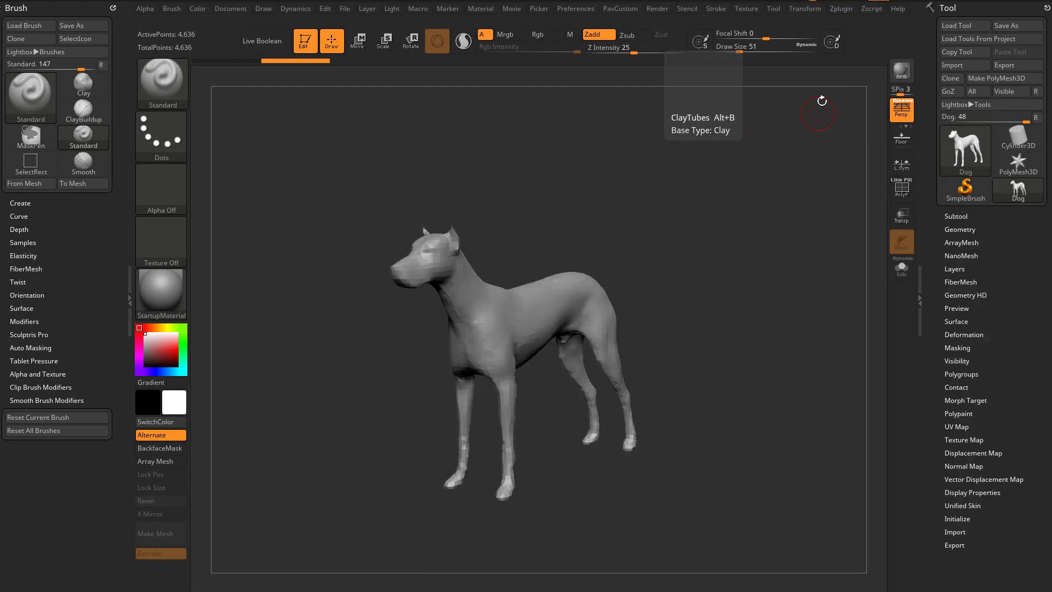
key(comma)
click(322, 75)
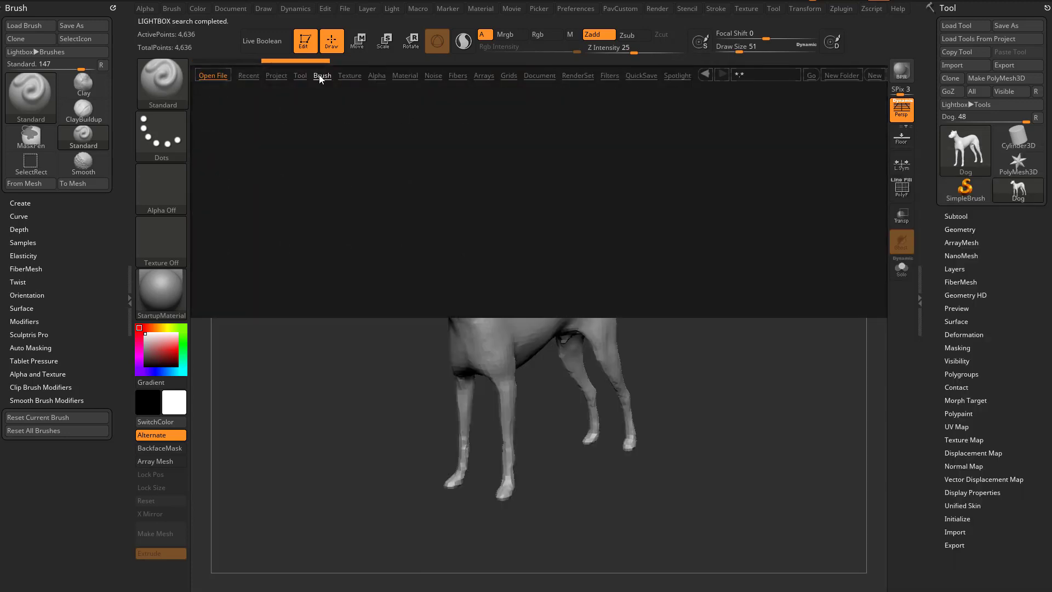
click(426, 130)
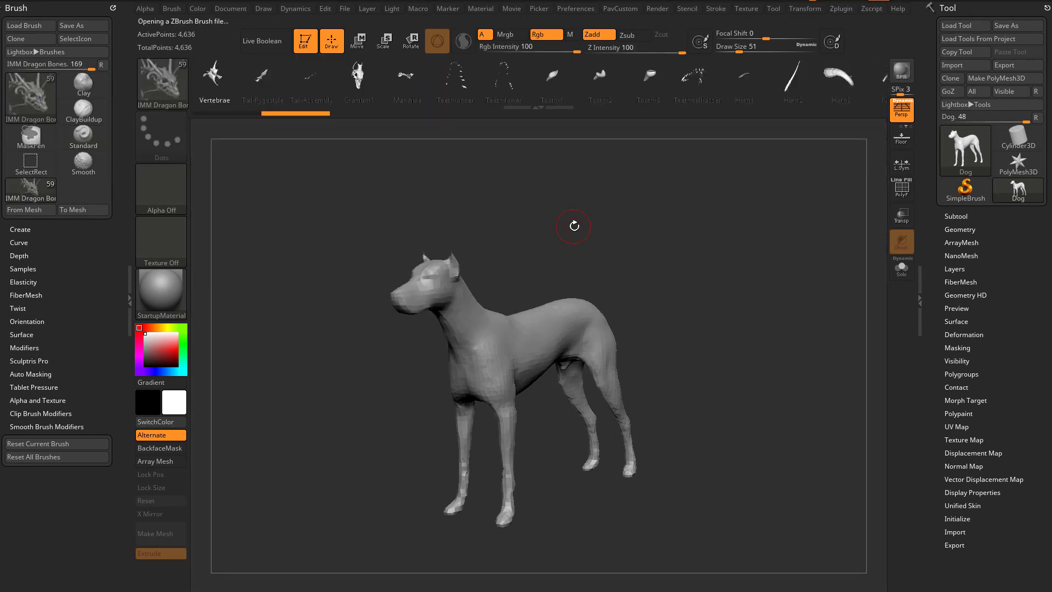
key(m)
click(547, 315)
drag(448, 273, 485, 284)
drag(557, 247, 585, 252)
key(ctrl+z)
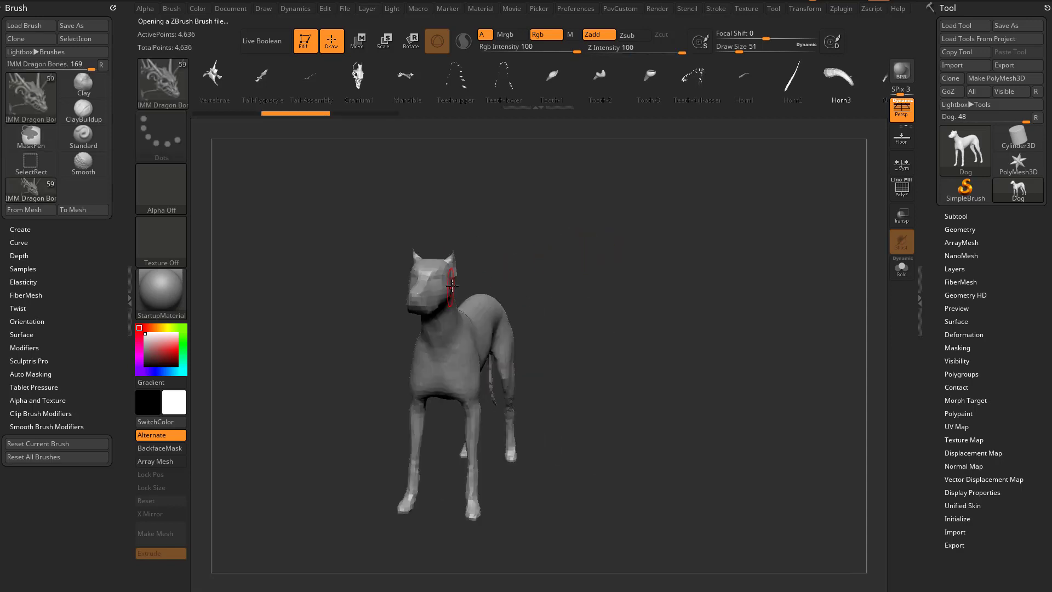
Step: Insert a mirrored pair of Horn3 horns on the dog's head and rotate them so they curve upward
alt+drag(518, 221, 574, 288)
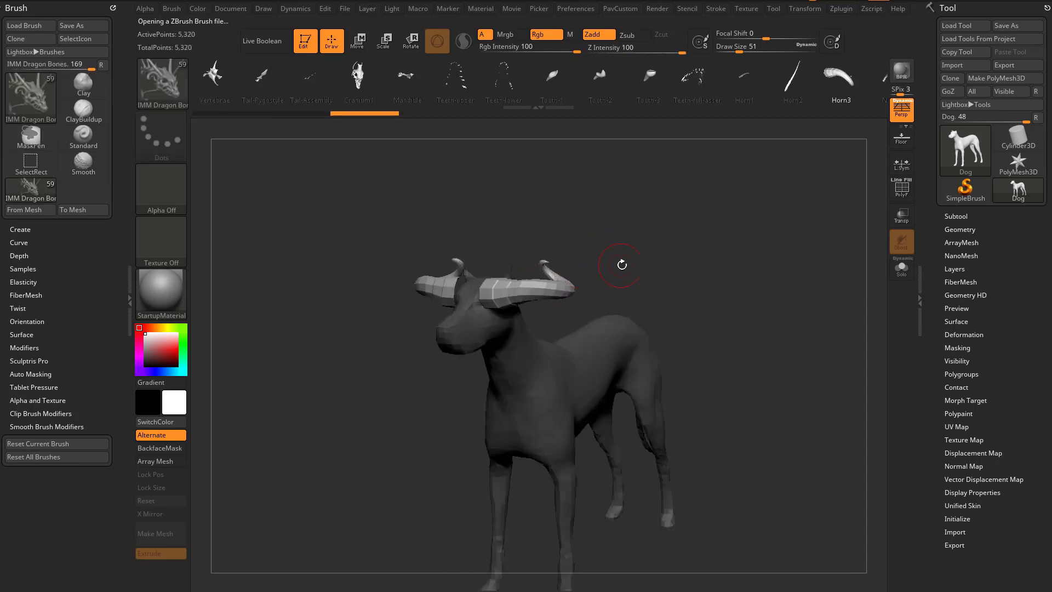
drag(622, 265, 573, 263)
key(w)
drag(564, 299, 561, 220)
drag(619, 227, 707, 225)
drag(563, 222, 559, 221)
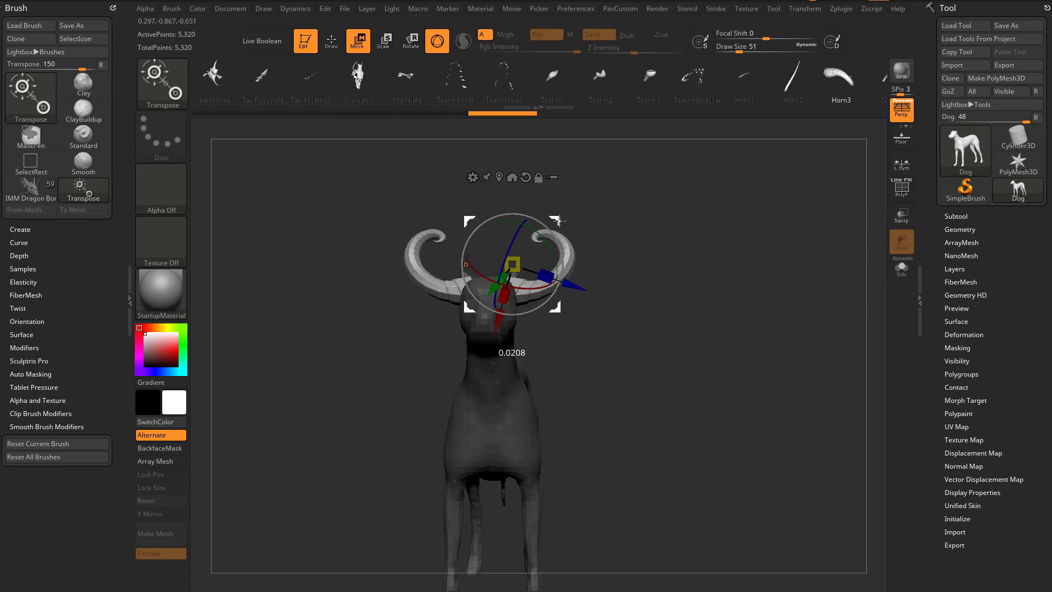
Step: Clear the mask and remesh with DynaMesh to fuse the horns into the dog's head
key(q)
alt+drag(655, 219, 704, 255)
mouse_move(712, 258)
ctrl+mouse_down()
mouse_move(737, 300)
mouse_move(679, 291)
ctrl+mouse_up()
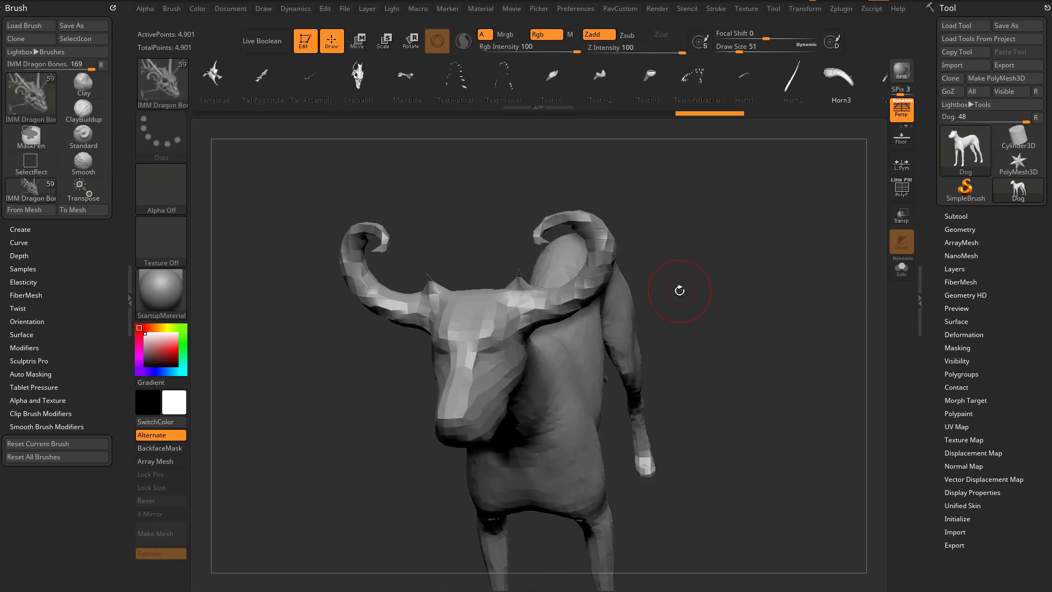
Step: Smooth away the pointed ears beside the horns and remesh the model with DynaMesh
key(shift)
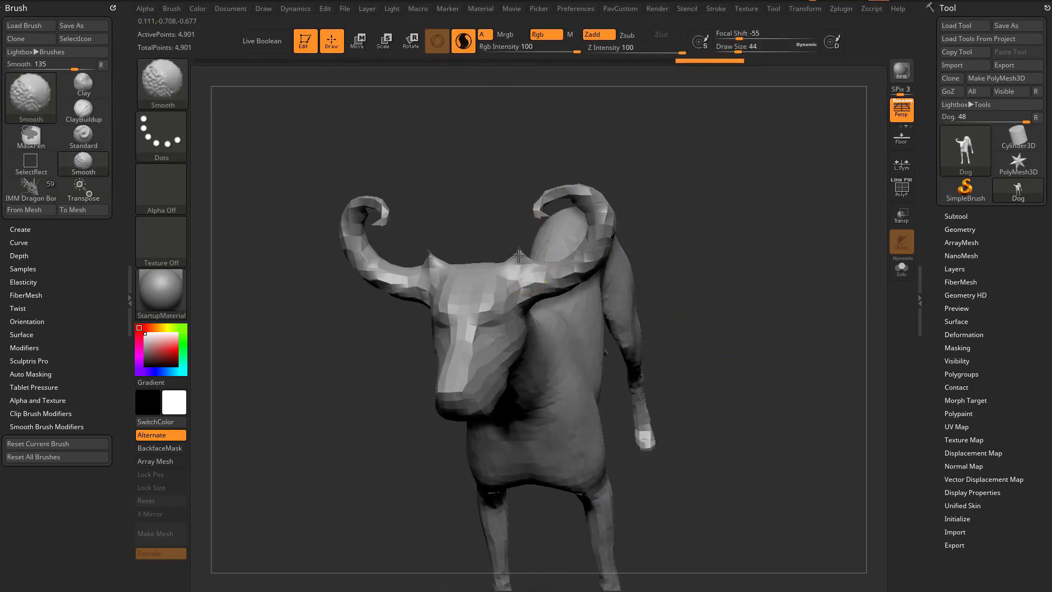
shift+drag(518, 256, 531, 261)
mouse_move(778, 260)
mouse_down()
mouse_move(722, 263)
mouse_move(767, 250)
mouse_up()
ctrl+drag(786, 197, 808, 216)
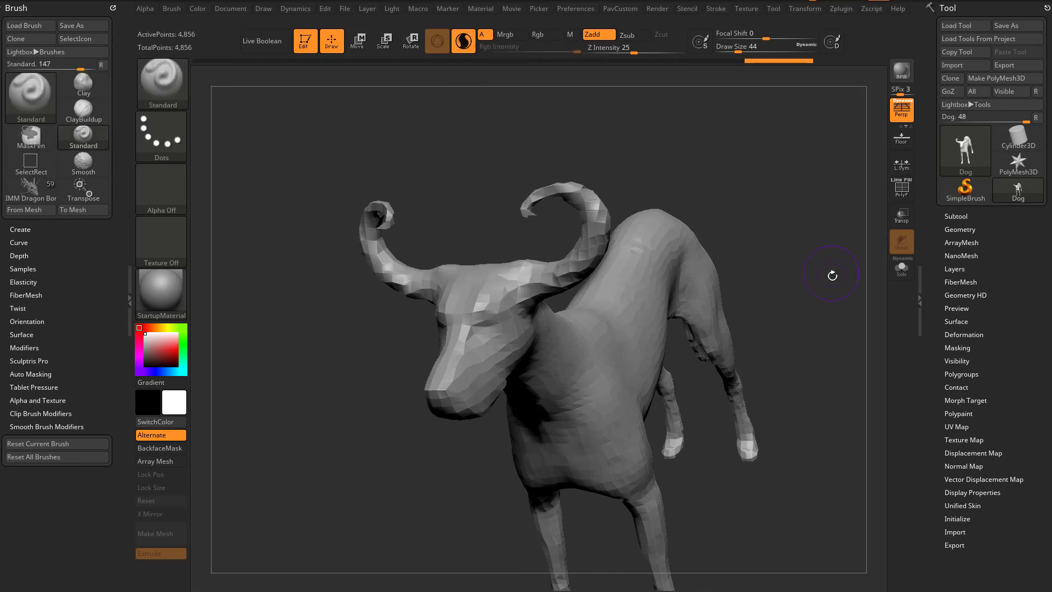
Step: Raise the DynaMesh resolution, remesh the horned dog more densely and turn off Sculptris Pro
drag(832, 275, 806, 258)
key(3)
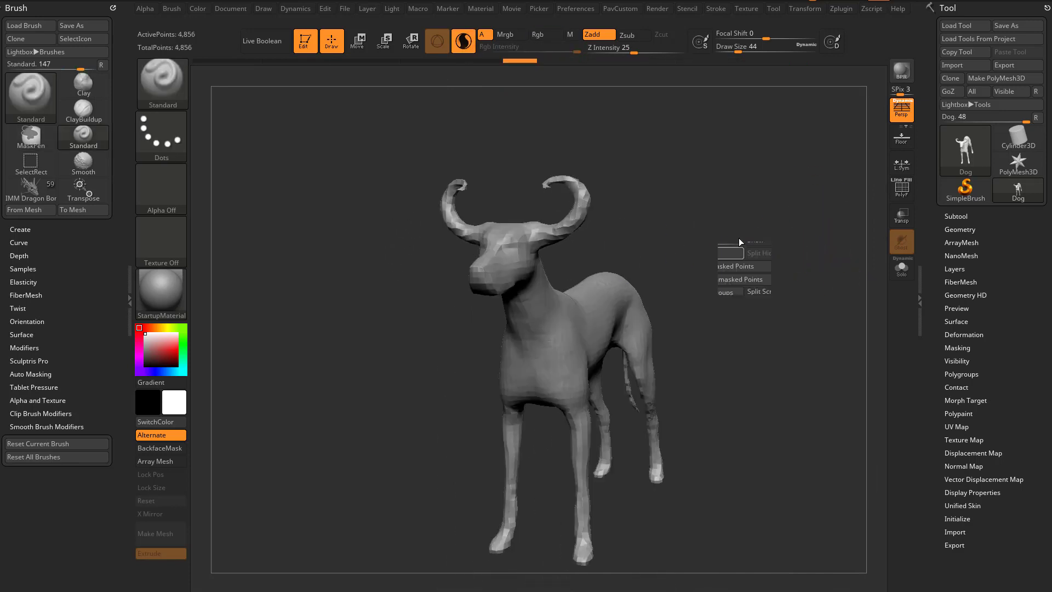
click(744, 148)
click(524, 308)
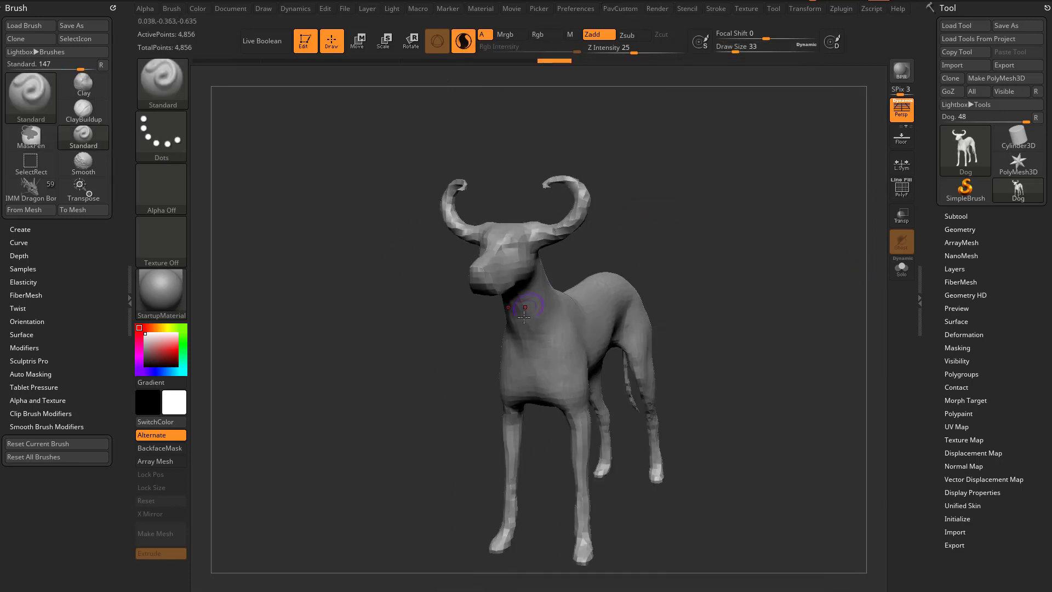
ctrl+drag(644, 211, 718, 272)
click(463, 42)
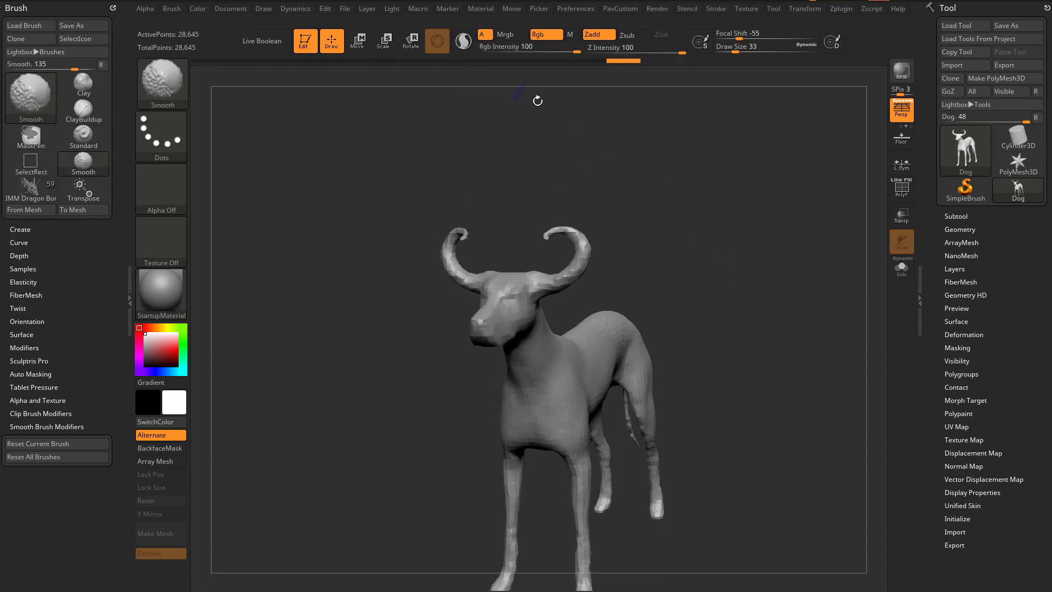
Step: Carve symmetrical eye sockets into the dog's head with the Standard brush at draw size 17
alt+drag(741, 155, 744, 262)
key(s)
drag(521, 322, 514, 322)
alt+drag(502, 315, 521, 312)
alt+drag(670, 279, 672, 299)
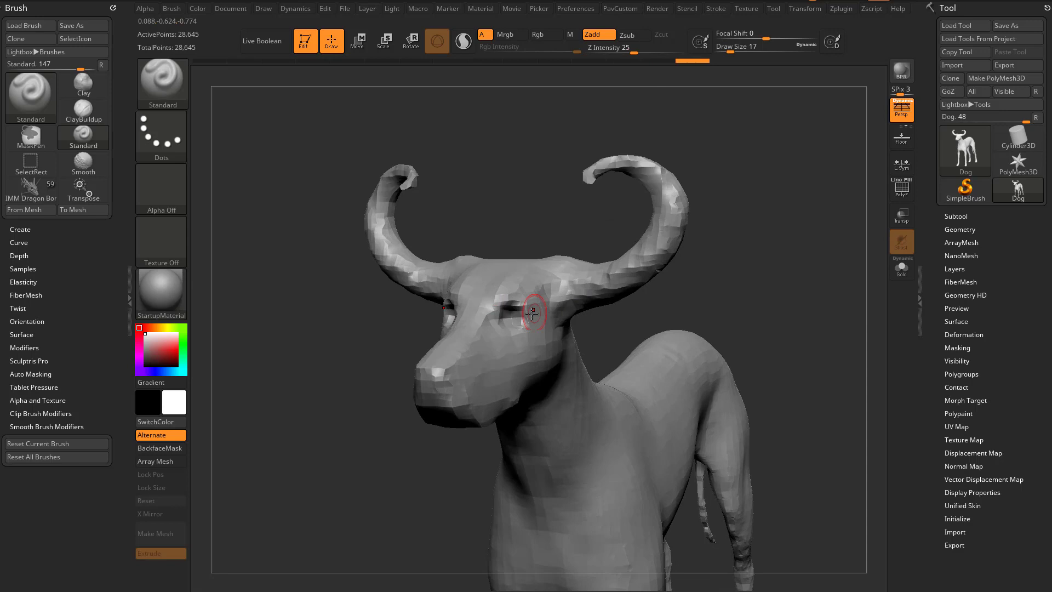
alt+drag(499, 315, 525, 316)
drag(645, 301, 602, 306)
Step: Shape the face around the eyes with the Clay brush at varying sizes, and return to the Standard brush
key(b)
key(c)
key(l)
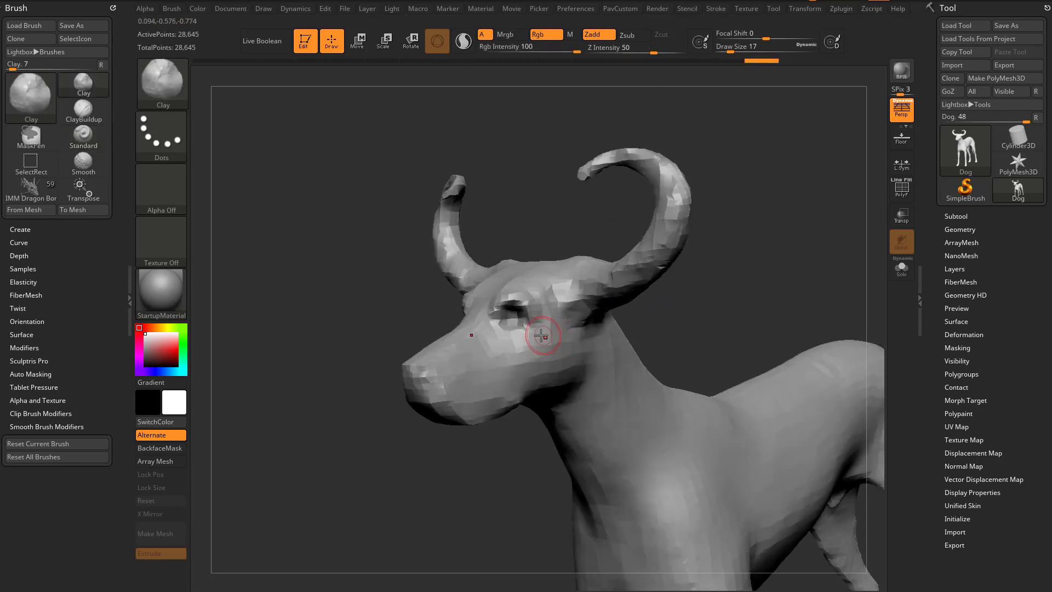
key(s)
mouse_move(537, 334)
mouse_down()
mouse_move(496, 346)
mouse_move(437, 458)
mouse_move(691, 275)
mouse_up()
mouse_move(724, 357)
mouse_down()
mouse_move(716, 370)
mouse_move(681, 374)
mouse_move(716, 376)
mouse_move(695, 380)
mouse_up()
key(s)
mouse_move(695, 380)
mouse_down()
mouse_move(708, 380)
mouse_move(697, 376)
mouse_up()
key(s)
mouse_move(698, 371)
alt+mouse_down()
mouse_move(705, 341)
mouse_move(775, 368)
mouse_move(782, 336)
mouse_move(799, 337)
alt+mouse_up()
key(s)
key(s)
key(b)
key(s)
key(t)
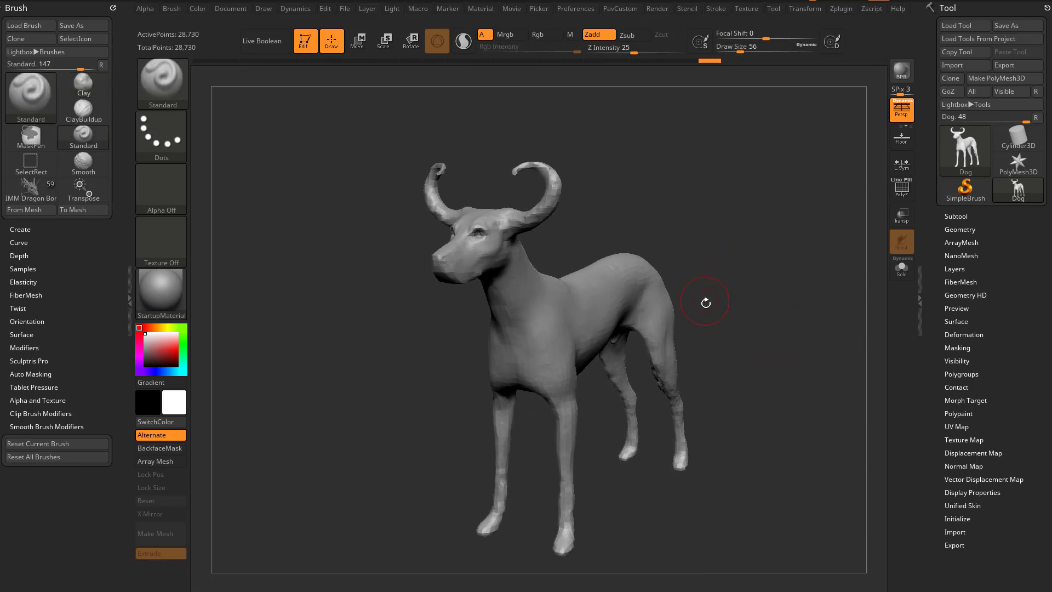
Step: Save the tool as DogSculpt in the iMage3D GIF format in the ZTools folder
click(1005, 30)
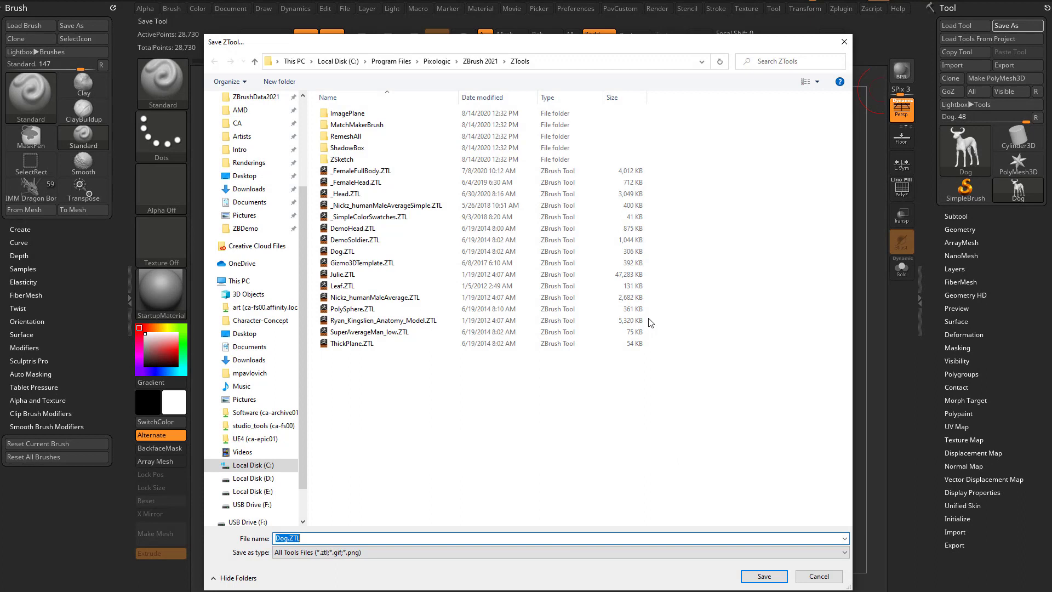
click(328, 553)
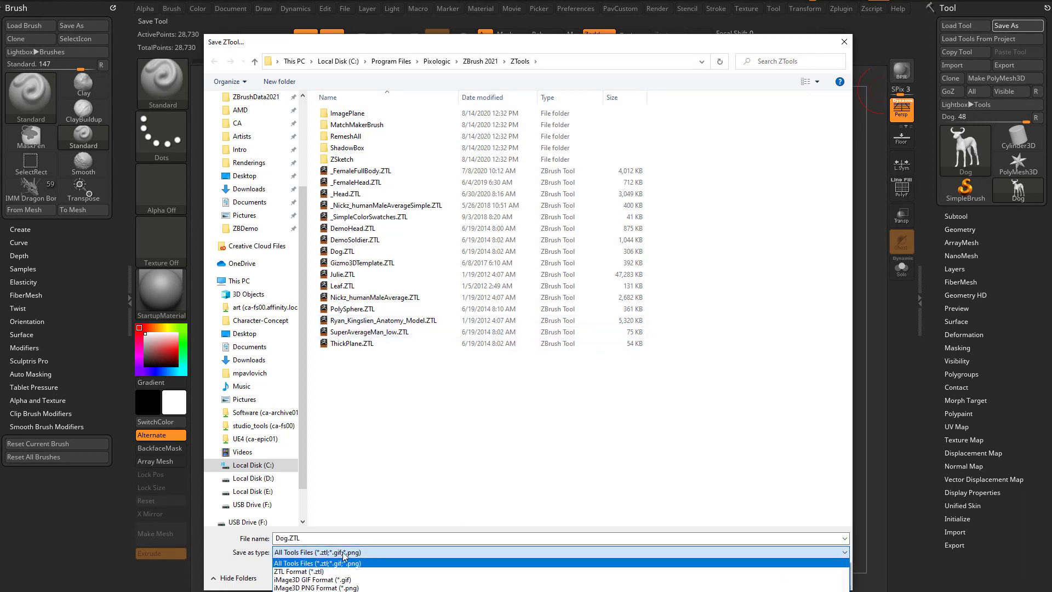
click(341, 580)
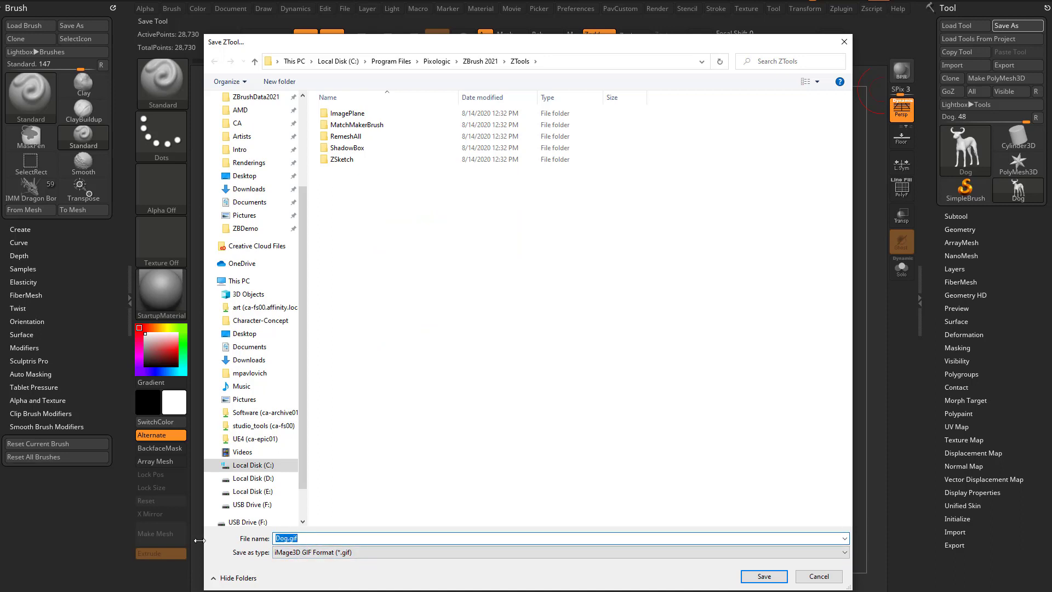
text(DogSculpt)
key(Return)
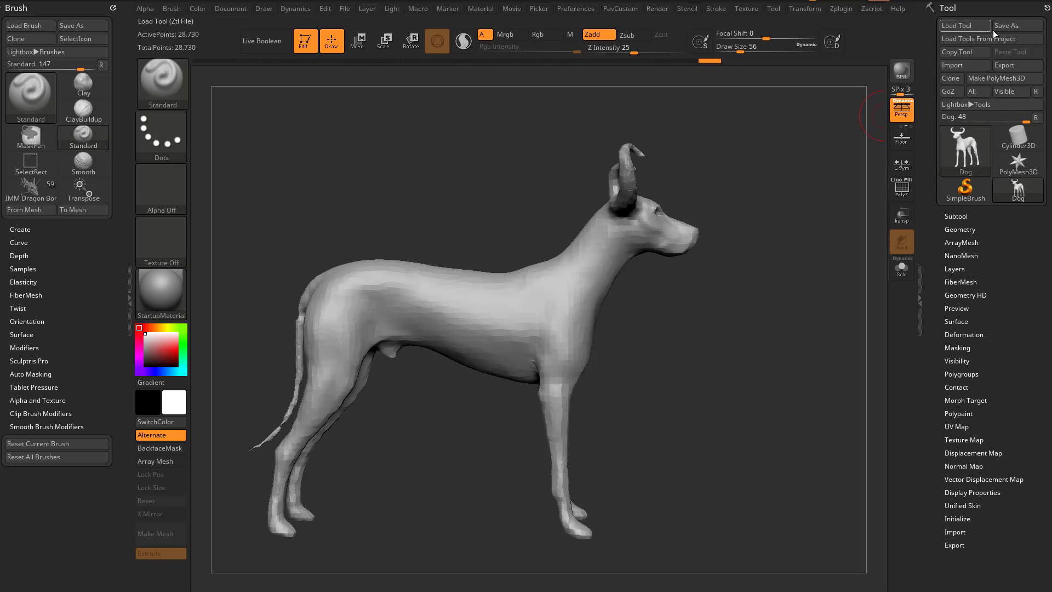
Step: Save the tool again as DogSculpt in the iMage3D PNG format
click(1002, 29)
click(305, 553)
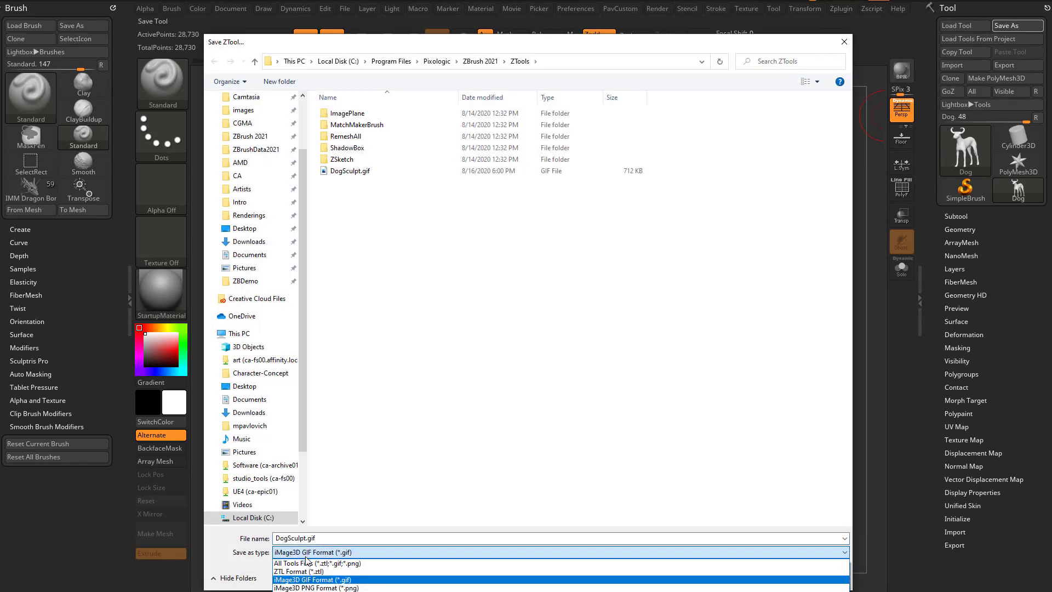
click(311, 584)
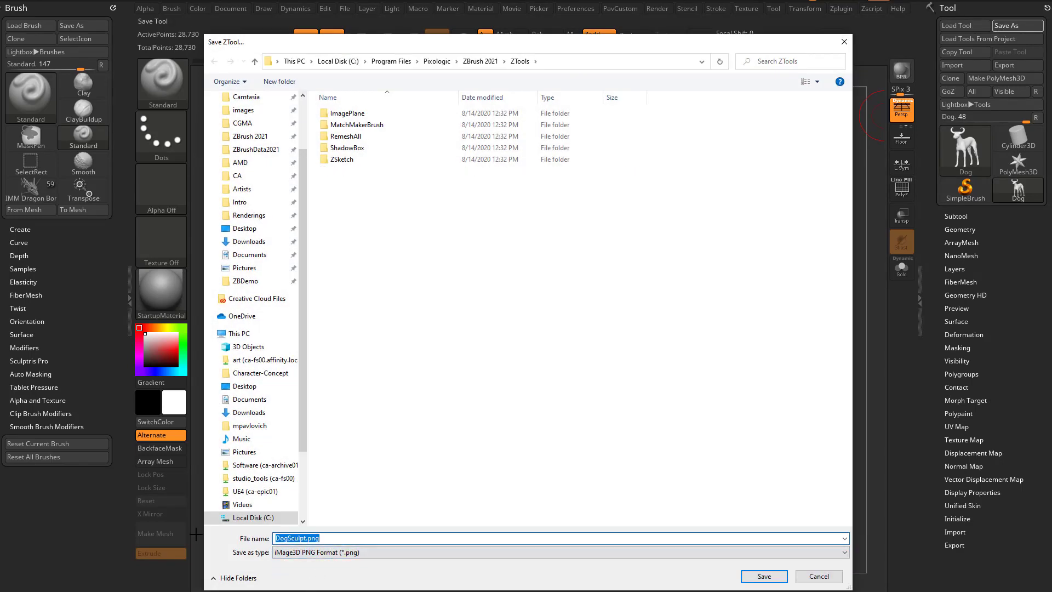
text(DogScul)
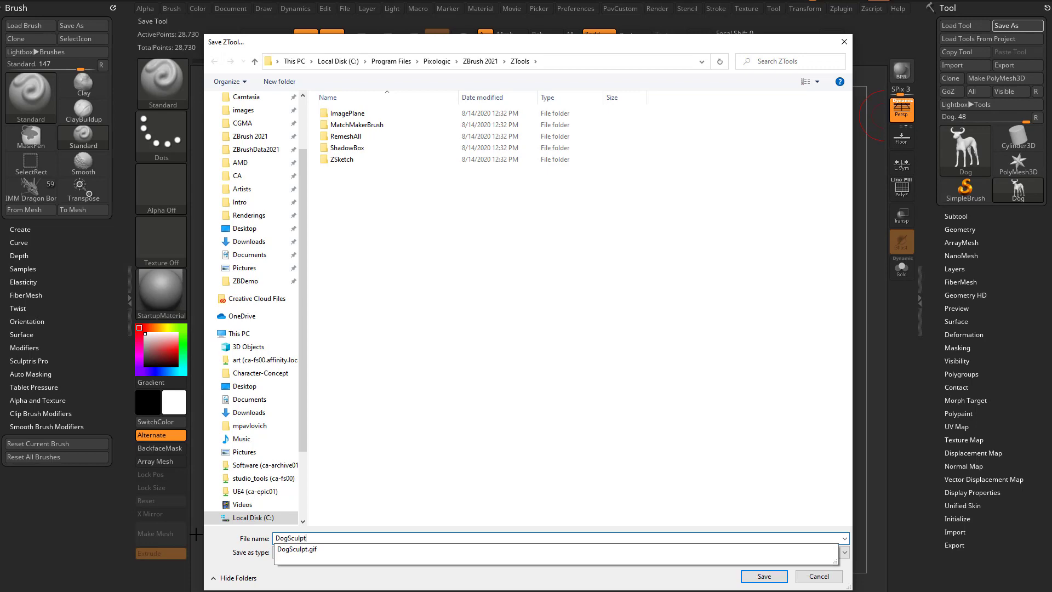
key(Return)
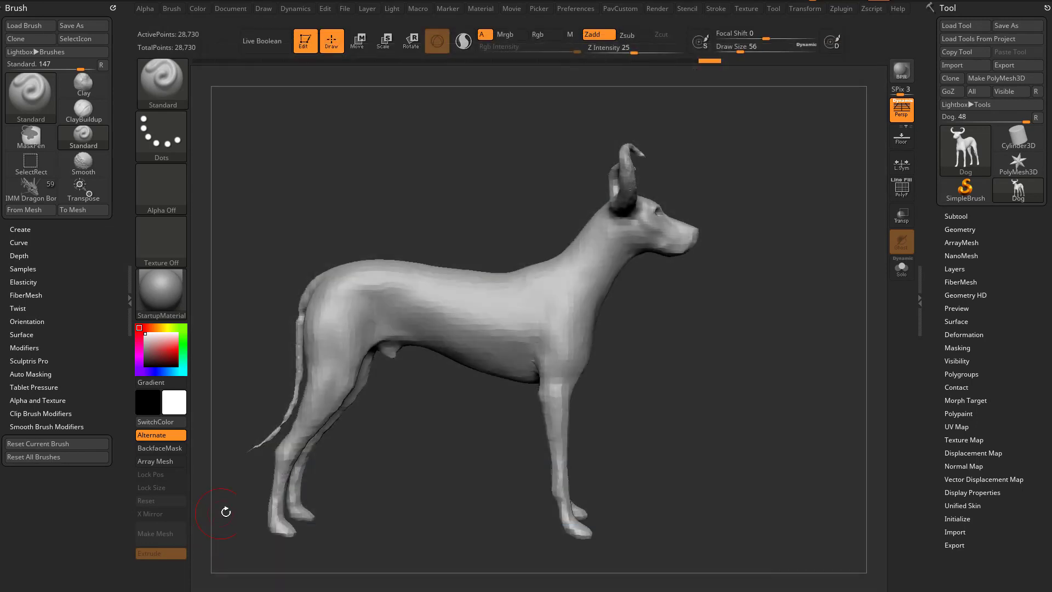
Step: Switch to the ZTools folder in File Explorer and display its files as extra large icons
drag(882, 240, 611, 75)
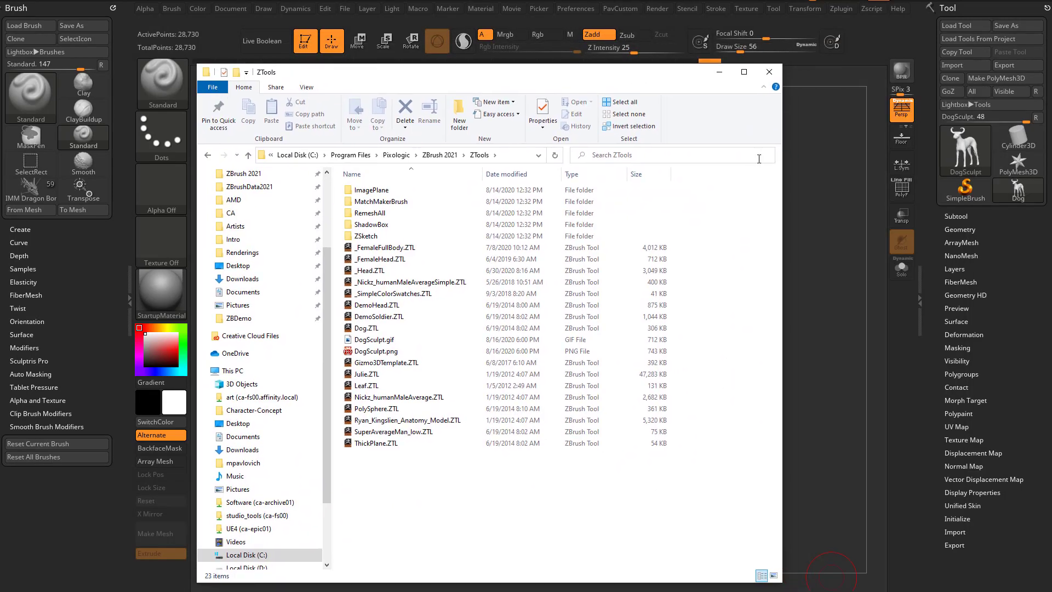
right_click(429, 497)
click(453, 307)
scroll(512, 415, down, 10)
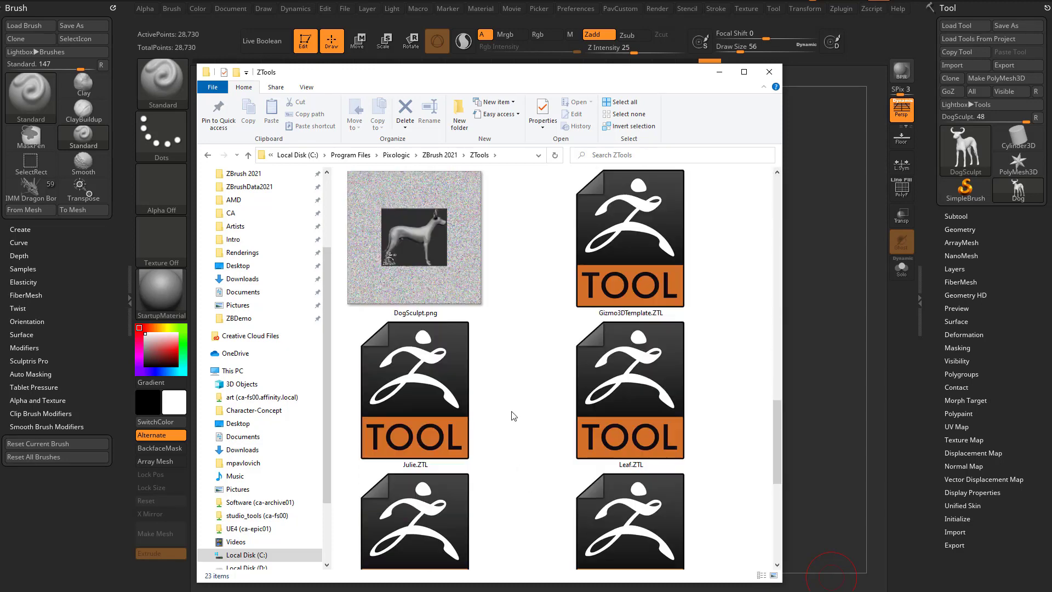
Step: Compare the previews and file properties of DogSculpt.gif and DogSculpt.png
scroll(512, 414, up, 4)
click(645, 343)
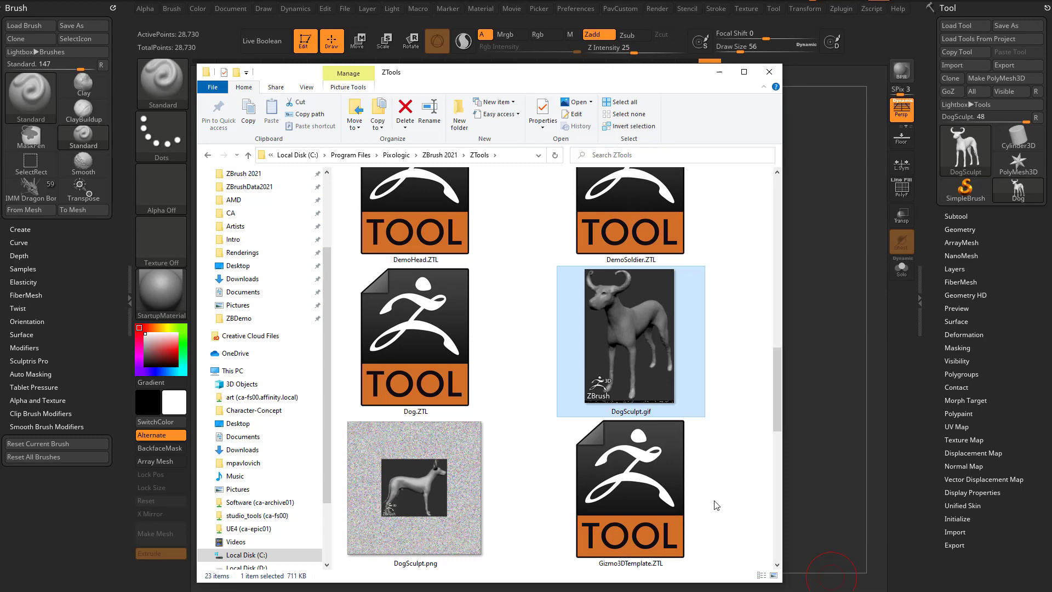
click(426, 517)
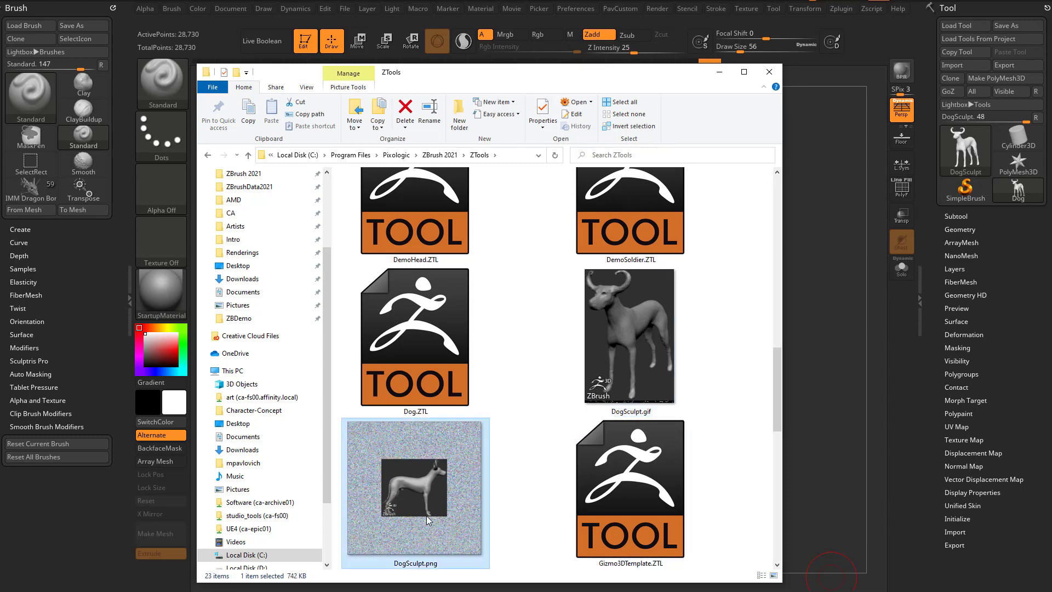
right_click(649, 327)
click(624, 317)
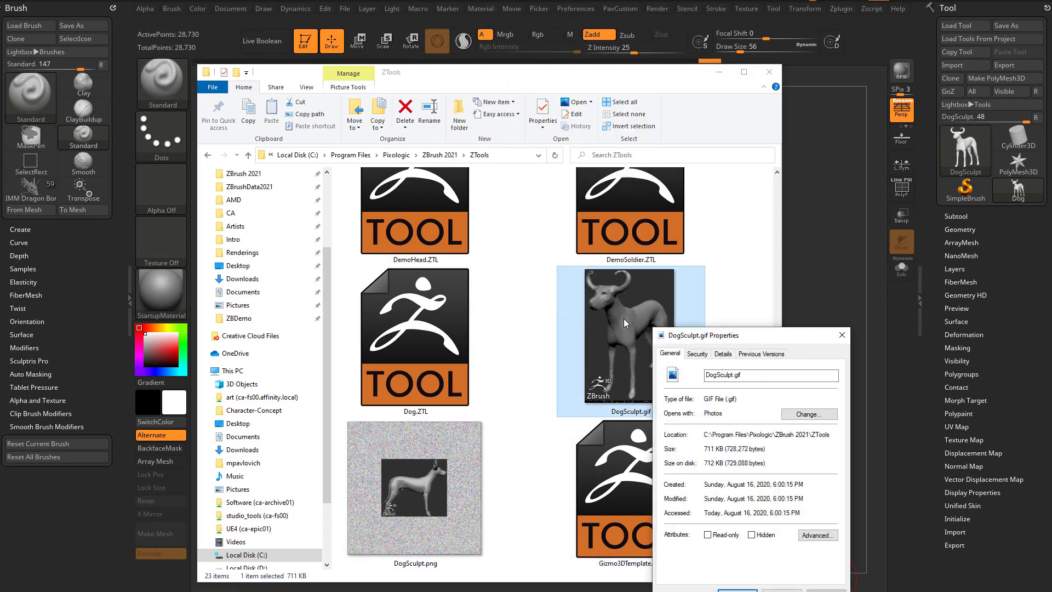
click(843, 335)
right_click(476, 465)
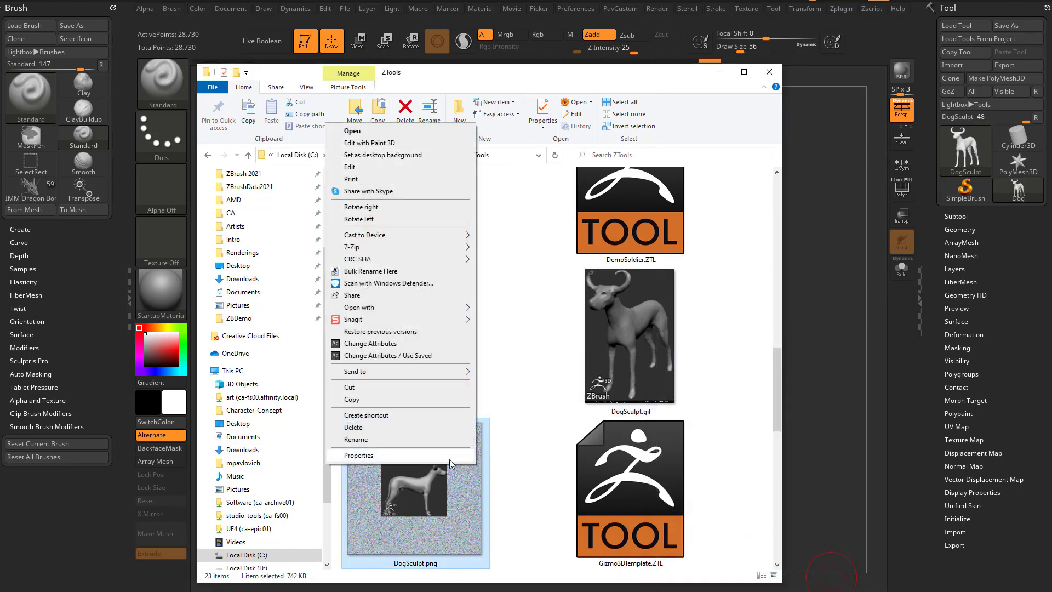
click(467, 455)
click(670, 342)
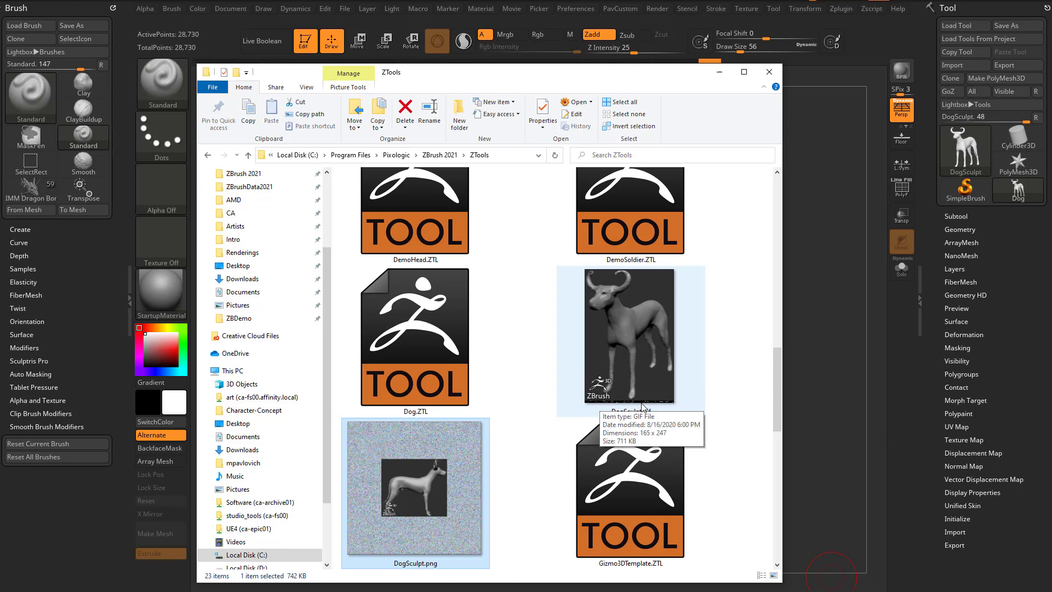
Step: Open DogSculpt.gif in XnView MP, examine the image including its lower edge, and close the viewer
right_click(653, 309)
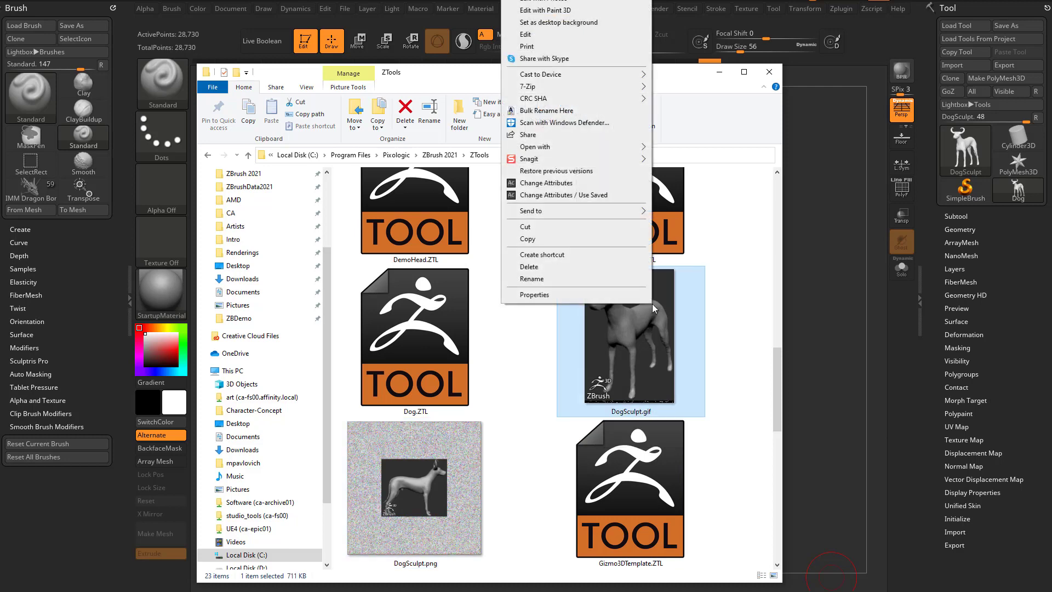
mouse_move(625, 147)
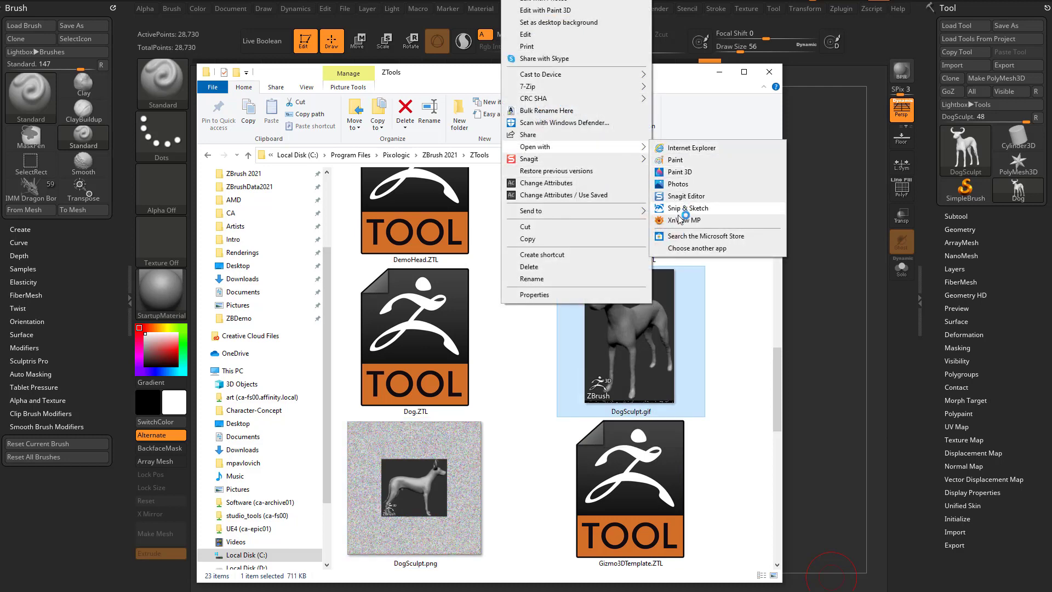
click(677, 220)
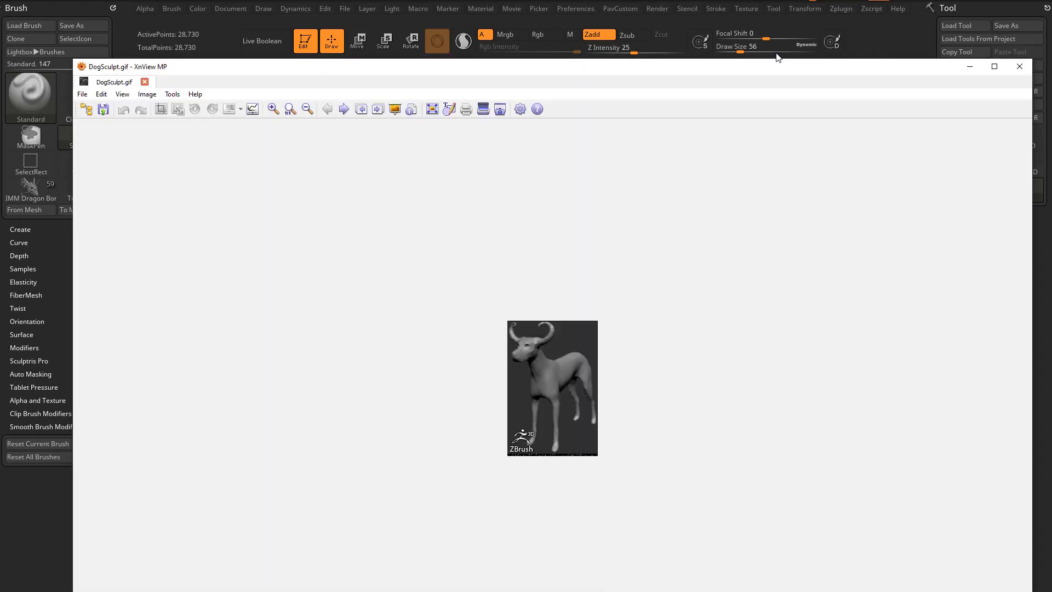
scroll(559, 337, up, 4)
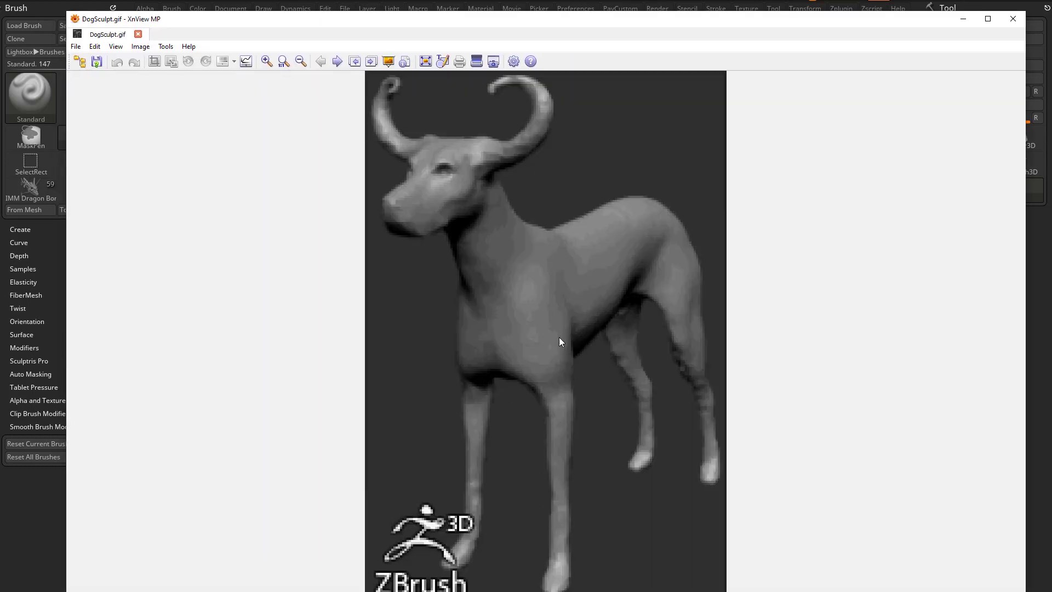
scroll(493, 255, down, 1)
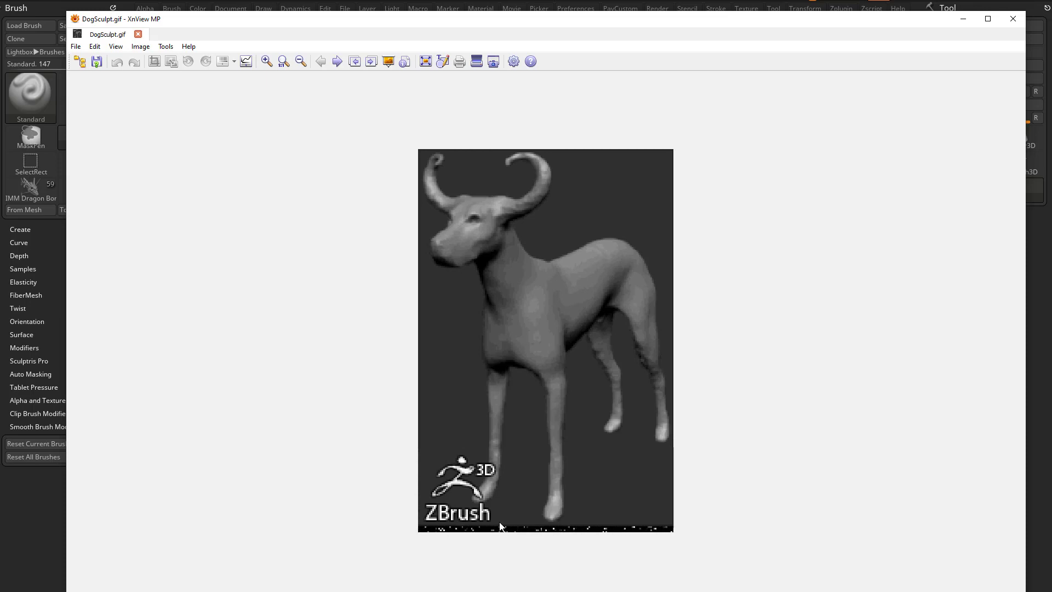
click(1013, 19)
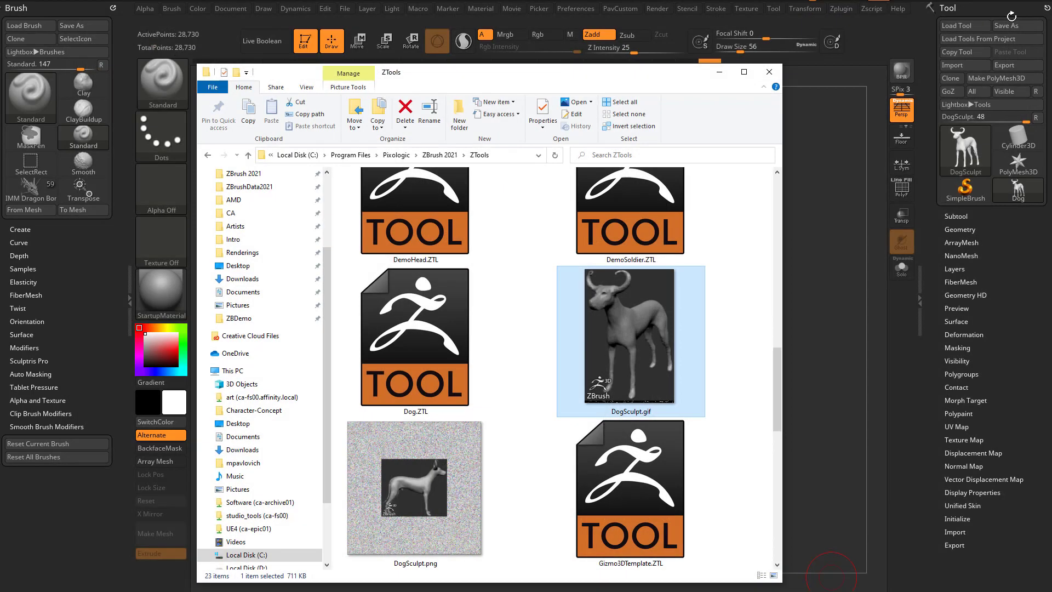
Step: Open DogSculpt.png in the image viewer, examine the dog preview and its noisy border, and close the viewer
click(413, 488)
double_click(413, 488)
scroll(519, 393, up, 3)
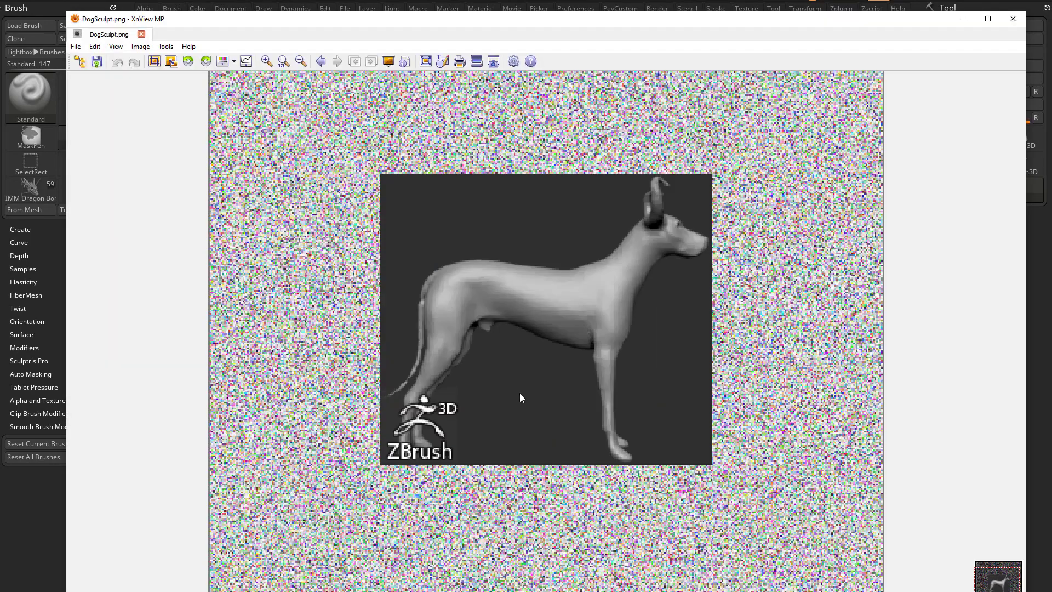
scroll(520, 393, down, 1)
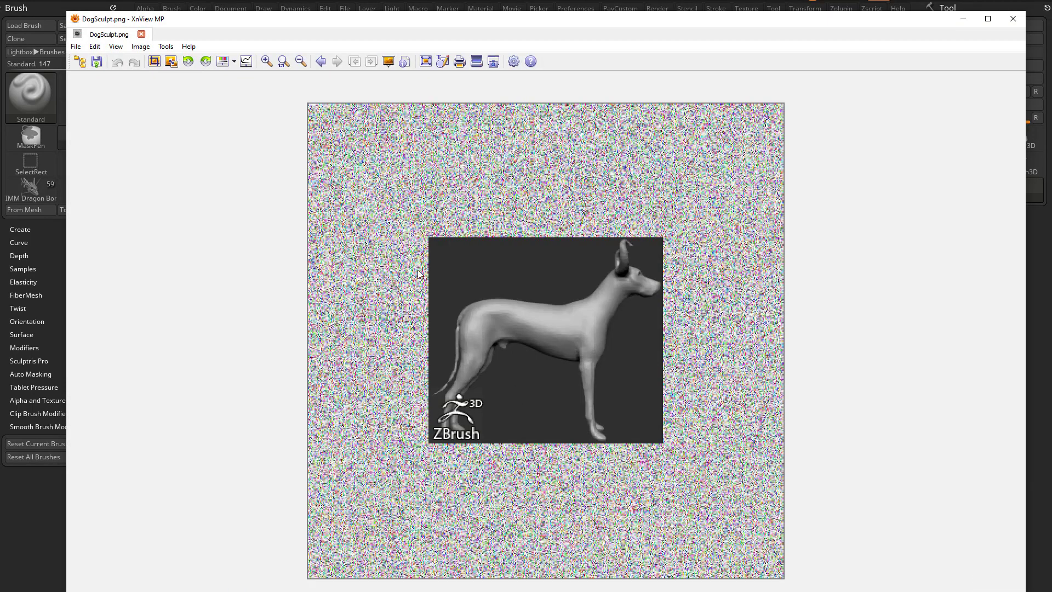
click(1012, 19)
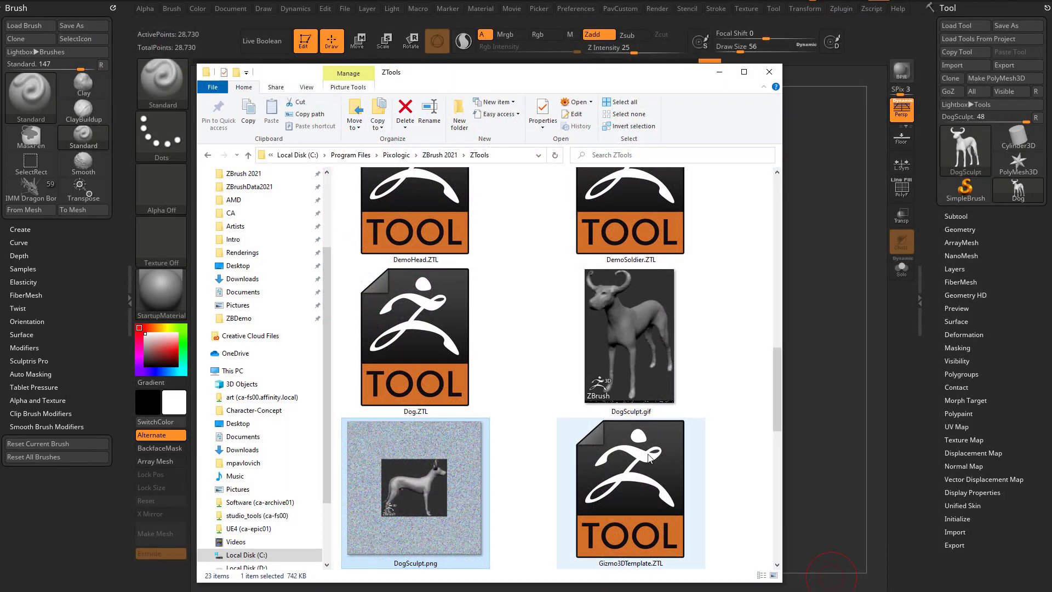
click(616, 343)
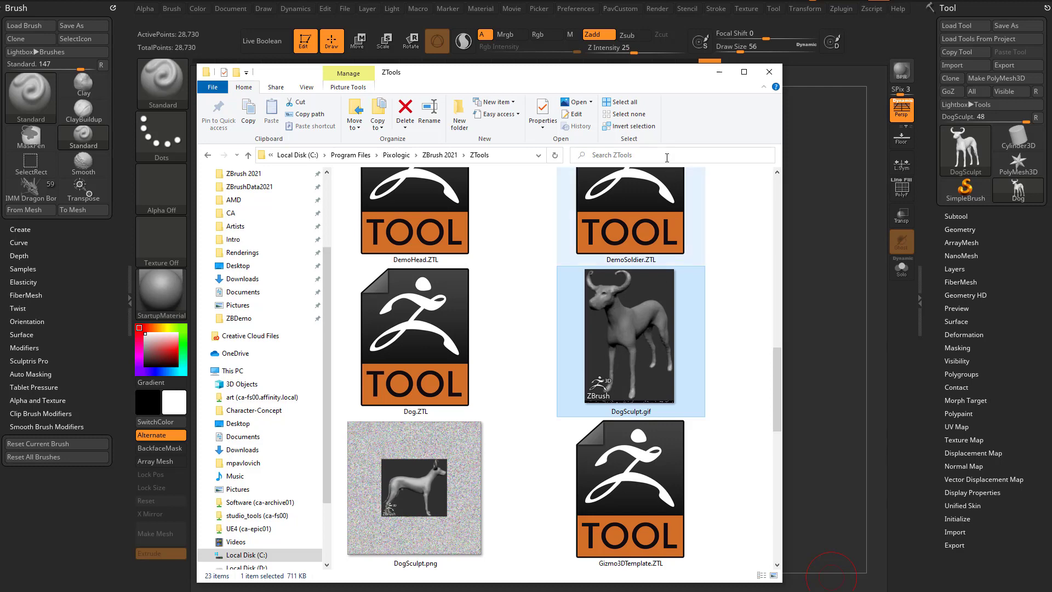
Step: Switch to ZBrush, initialize it without saving the project changes, and set the draw size to 33
key(alt+Tab)
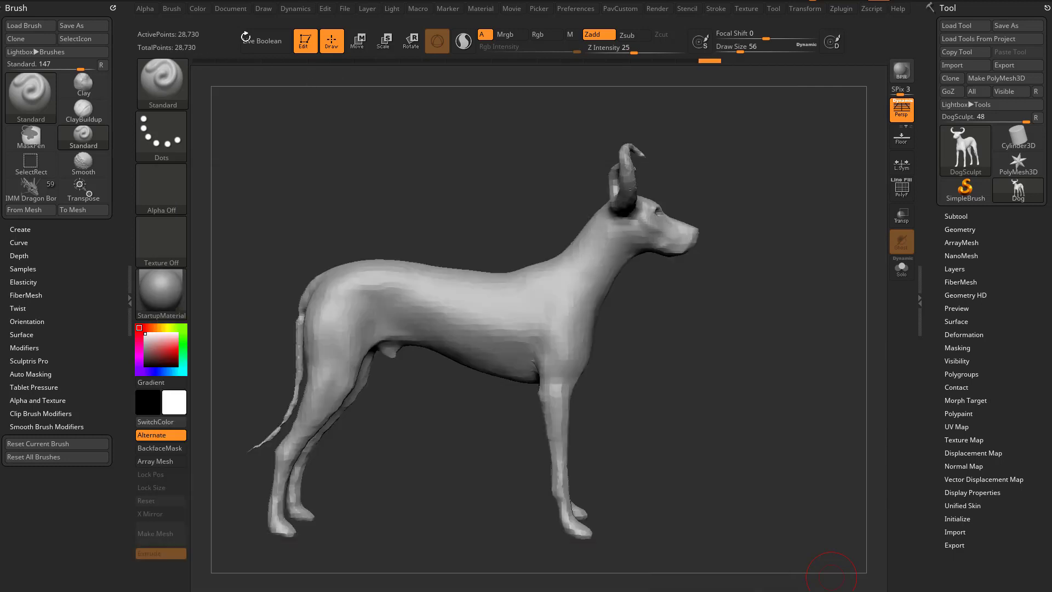
click(577, 8)
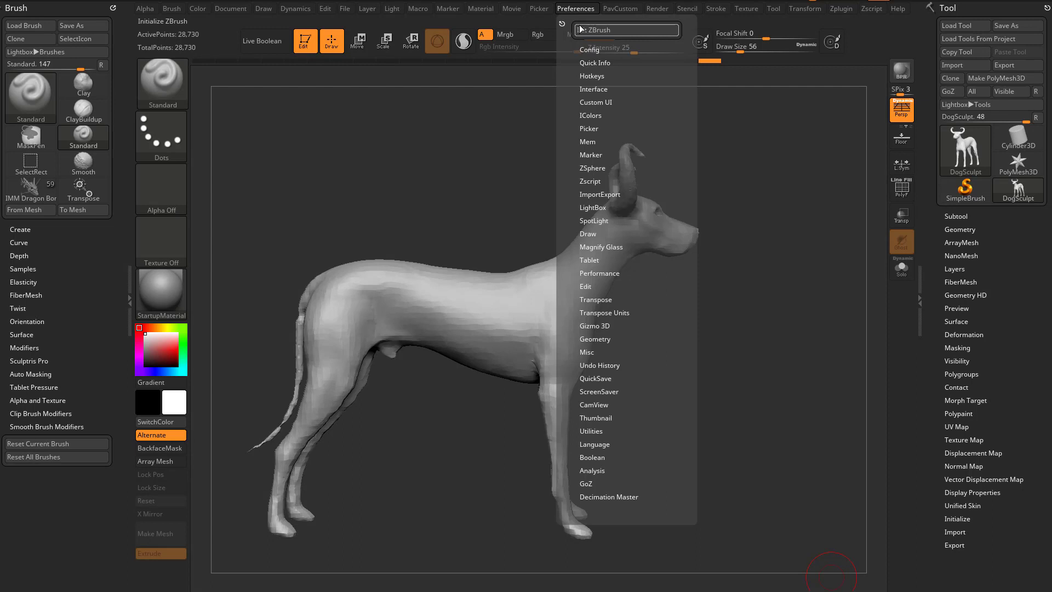
click(627, 29)
click(519, 283)
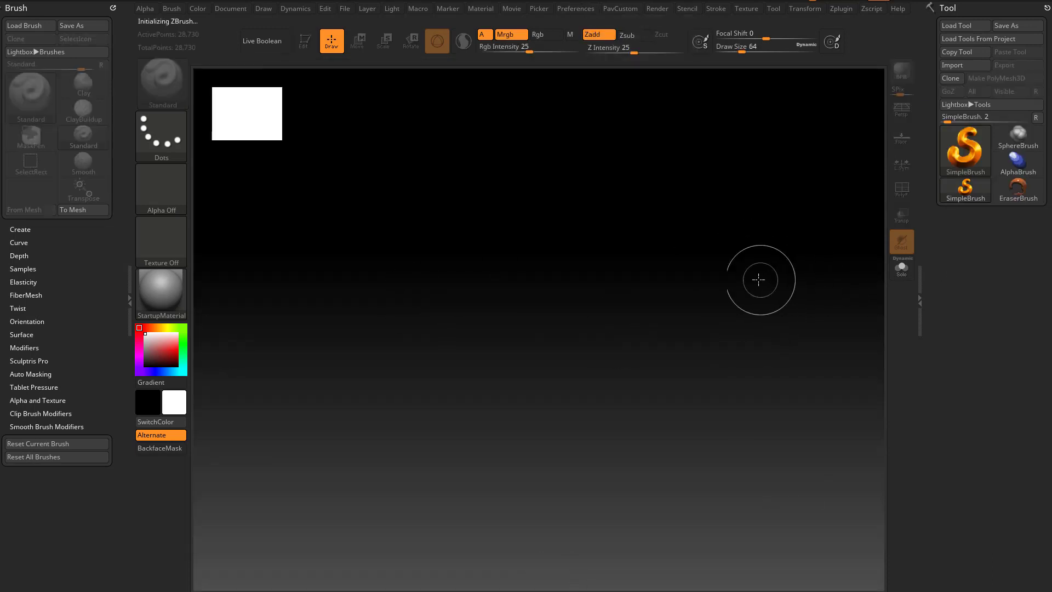
key(s)
click(740, 276)
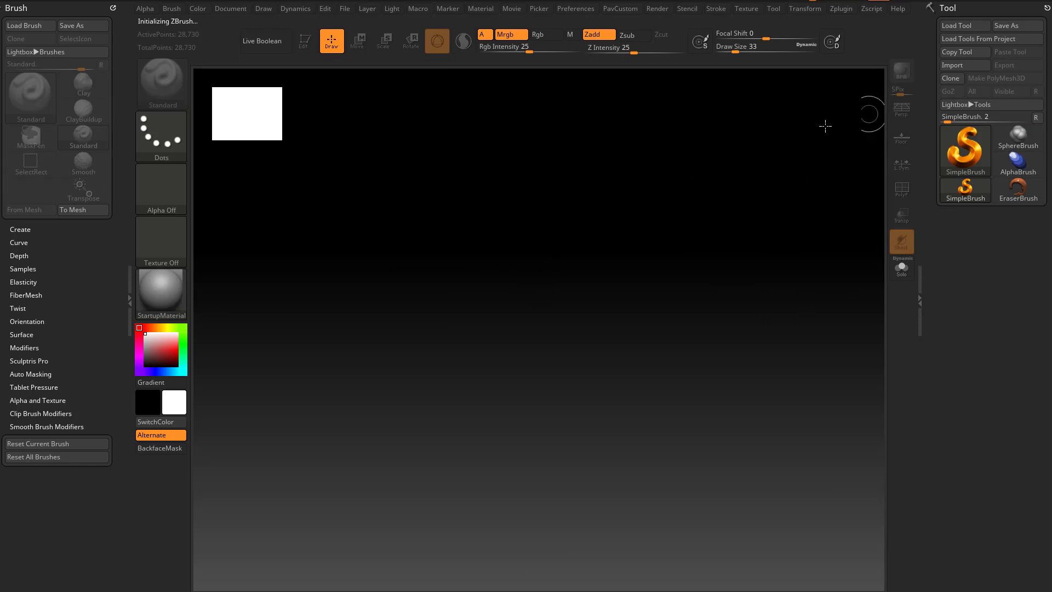
Step: Load DogSculpt.gif as a tool, place the horned dog on the canvas, and enter Edit mode to inspect it
click(969, 28)
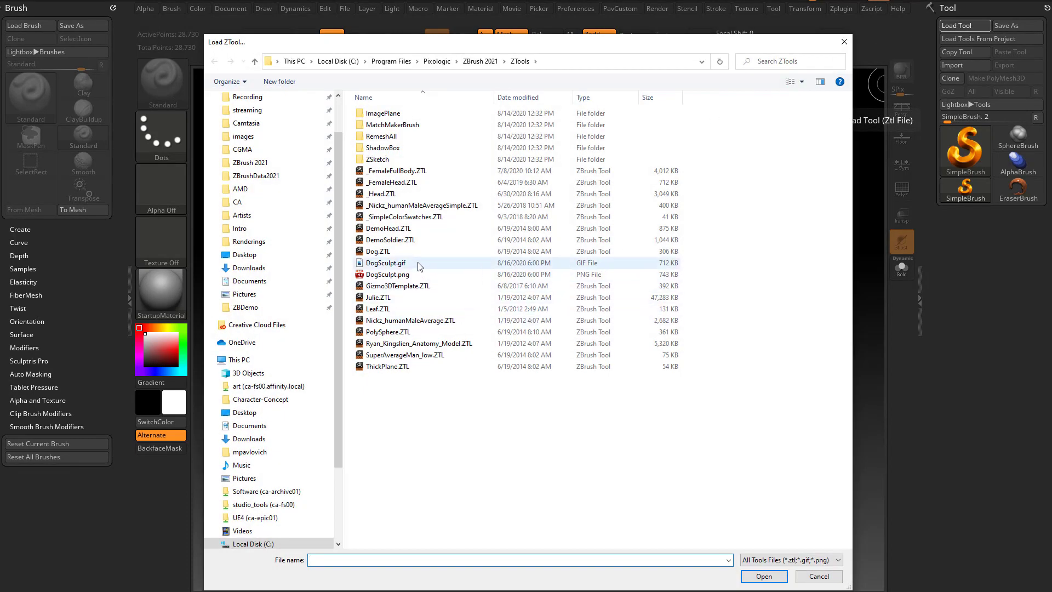
double_click(399, 251)
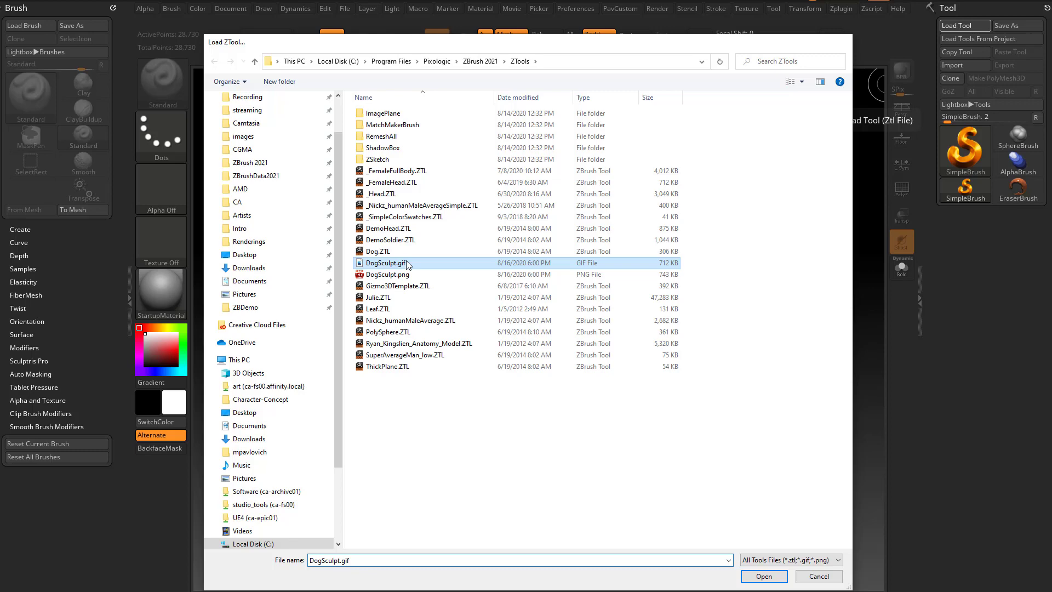
drag(575, 321, 602, 427)
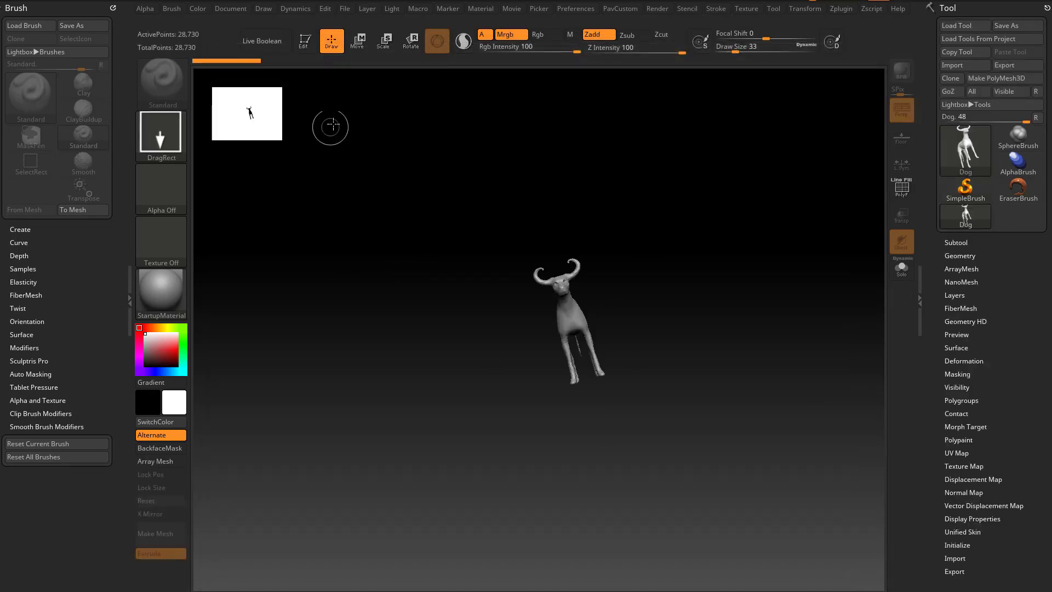
click(305, 42)
alt+drag(729, 328, 745, 411)
mouse_move(784, 428)
mouse_down()
mouse_move(751, 432)
mouse_move(767, 404)
mouse_move(855, 371)
mouse_move(740, 373)
mouse_move(829, 389)
mouse_move(793, 388)
mouse_up()
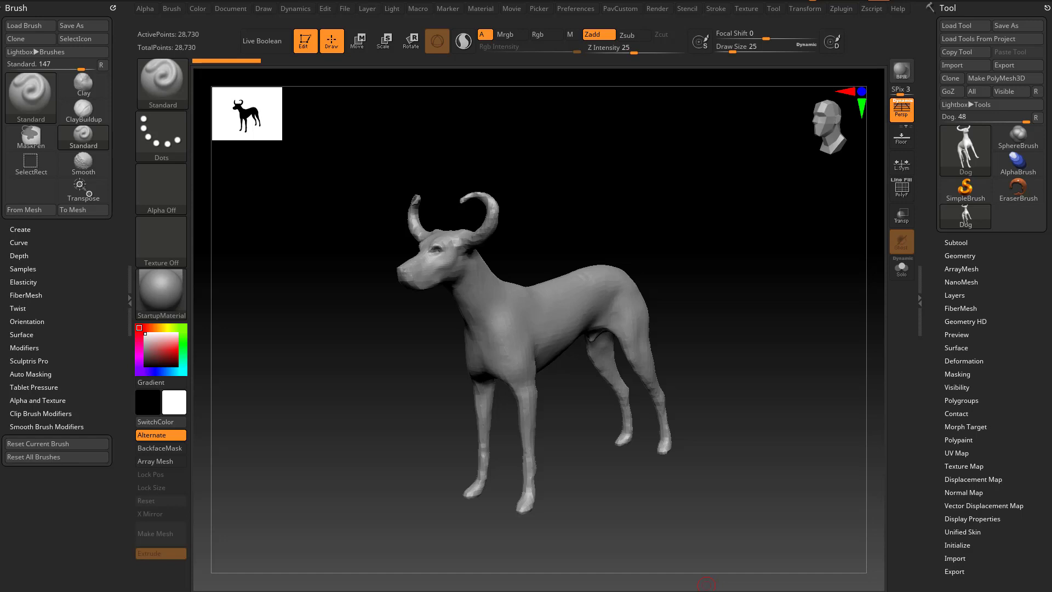
mouse_move(665, 191)
mouse_down()
mouse_move(716, 207)
mouse_move(630, 198)
mouse_move(686, 188)
mouse_move(679, 198)
mouse_up()
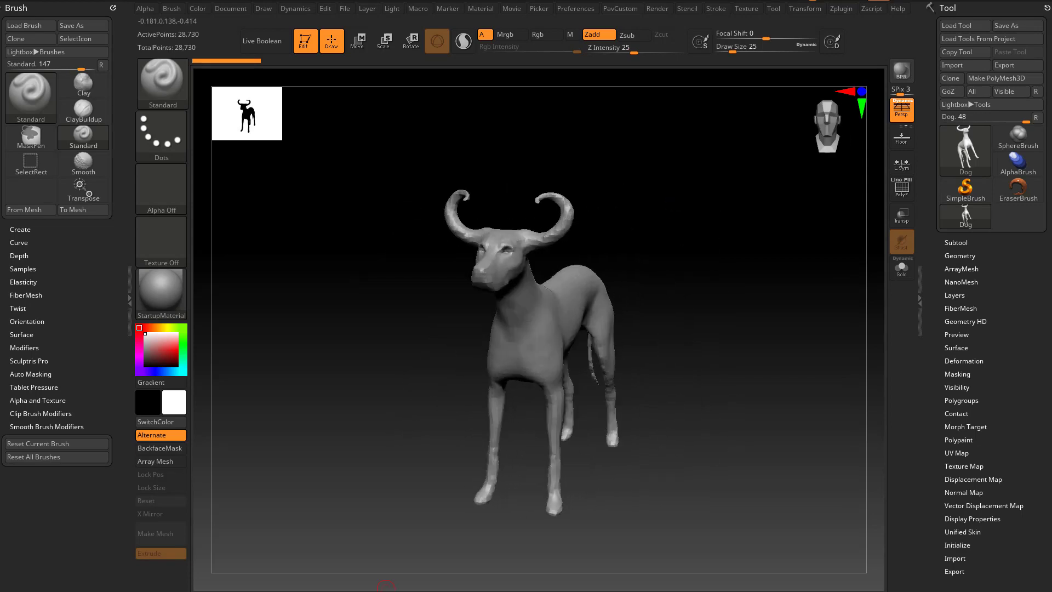
Step: Review the DogSculpt files in File Explorer, return to ZBrush, and show the subtool list of the loaded dog
drag(323, 591, 370, 61)
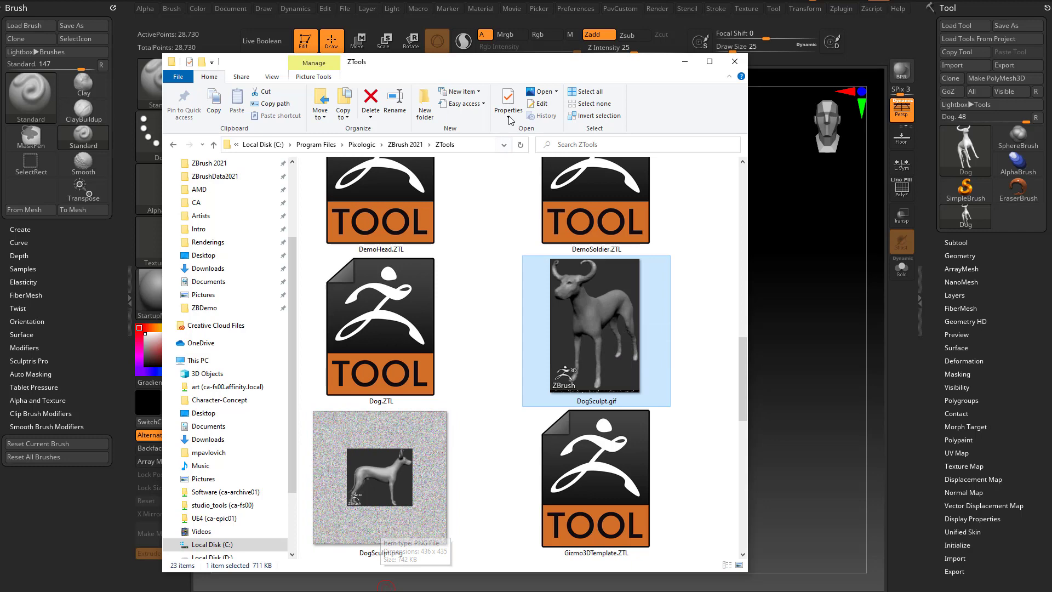
drag(520, 64, 0, 64)
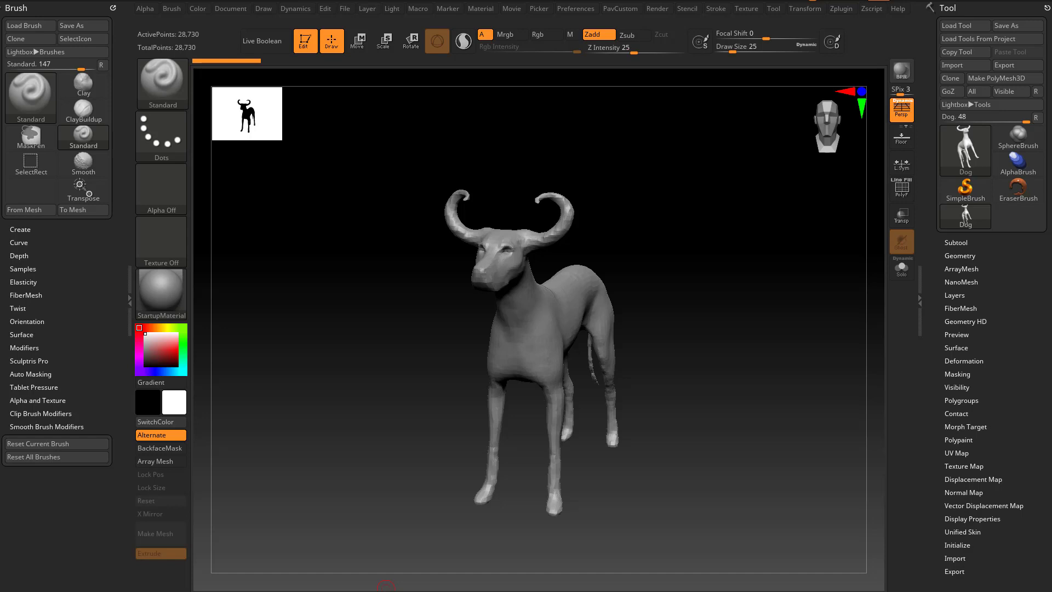
click(955, 241)
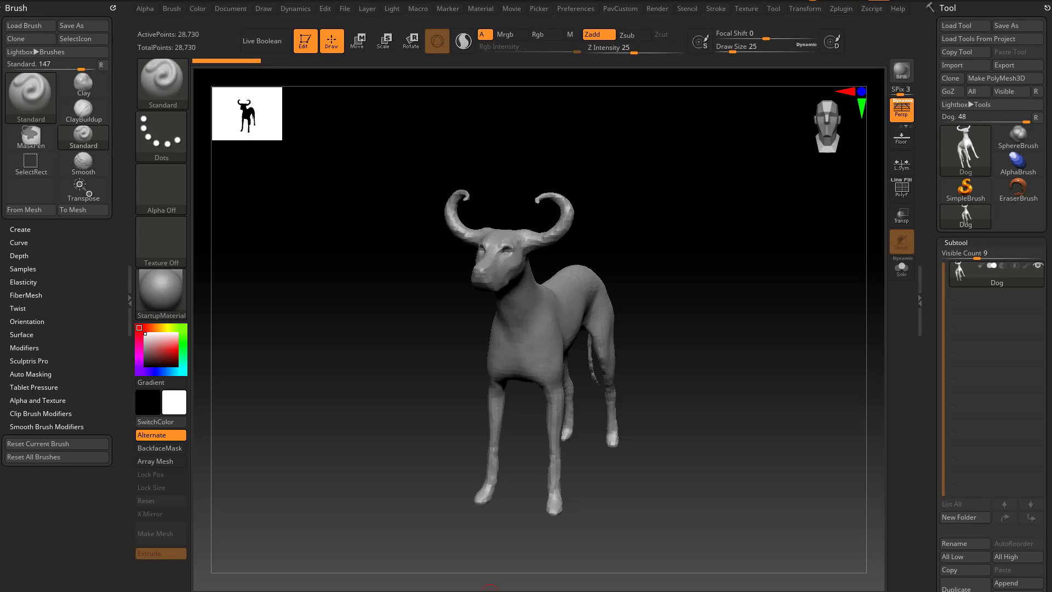
Step: Check the iMage3D formats available when saving the tool and the project, without saving either one
click(1004, 26)
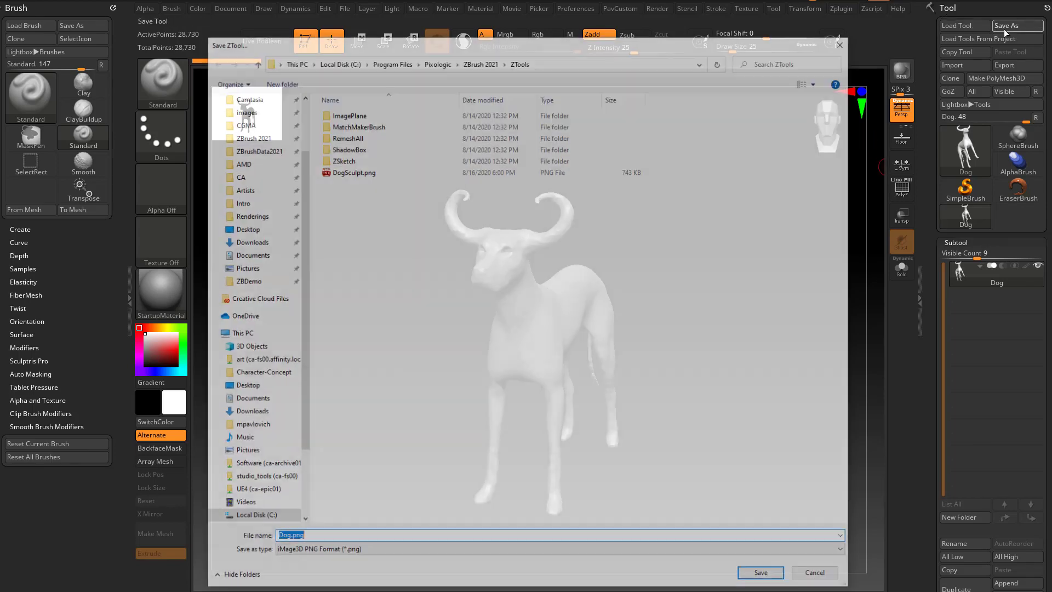
click(819, 576)
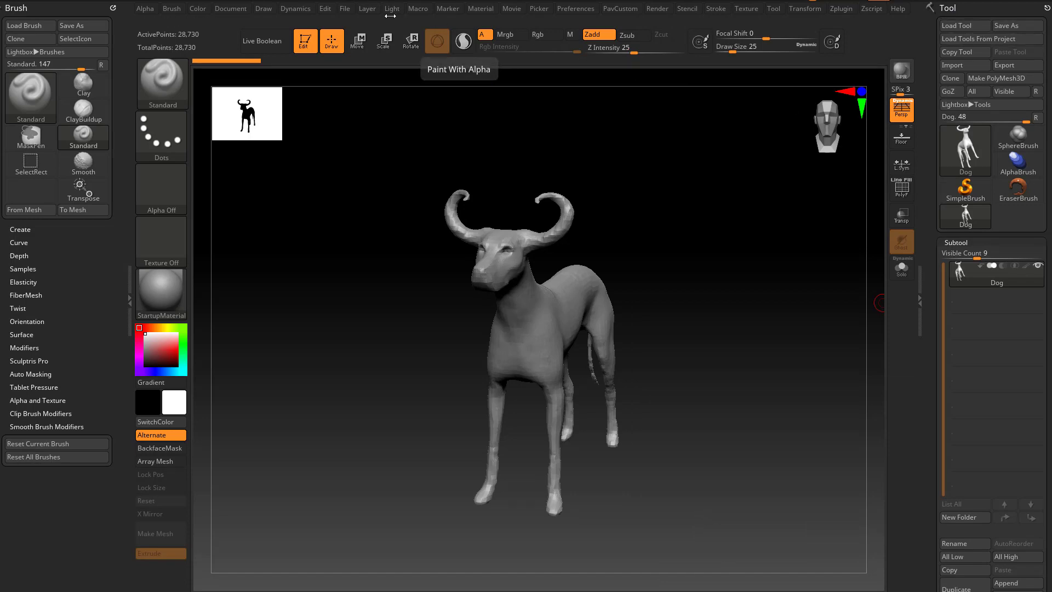
click(344, 9)
click(438, 30)
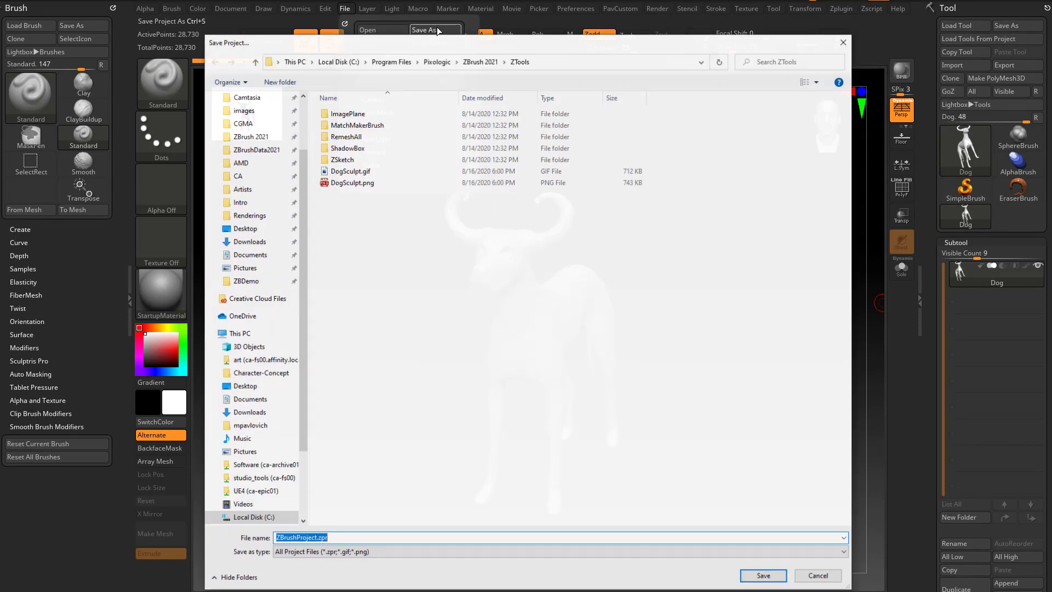
click(379, 552)
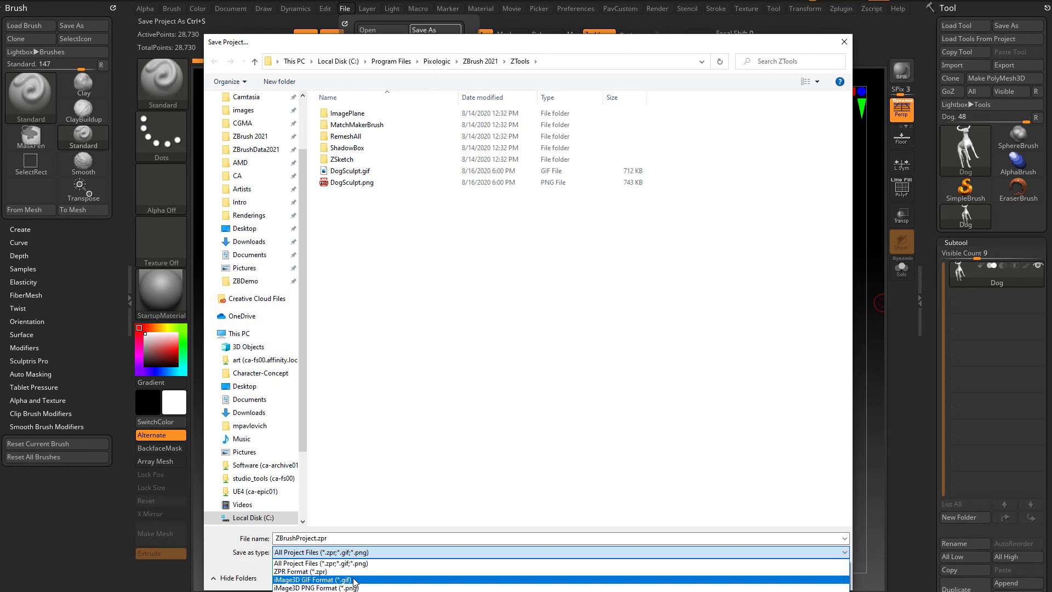
click(369, 565)
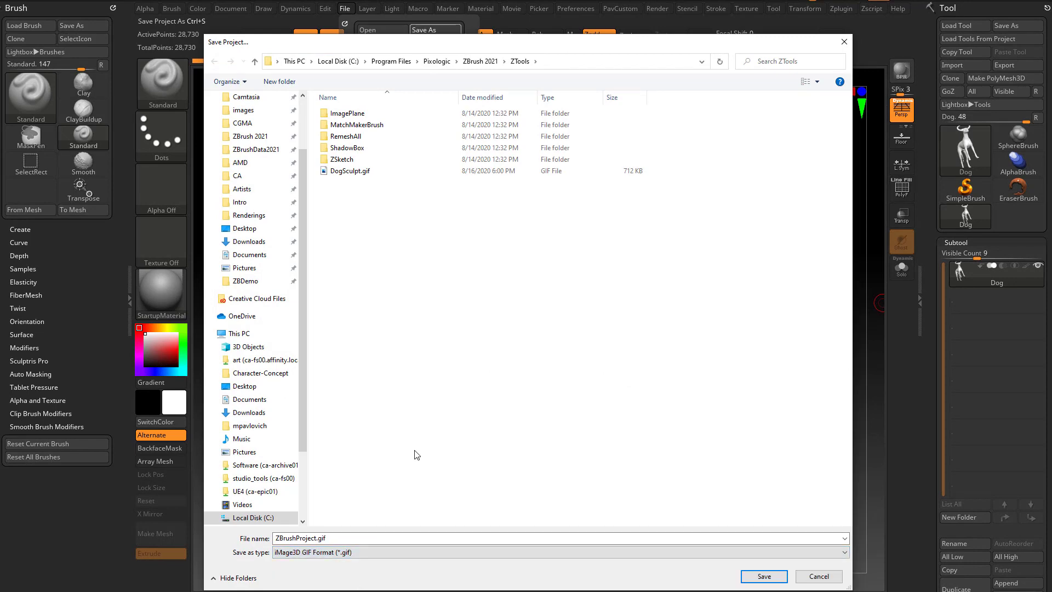
click(840, 46)
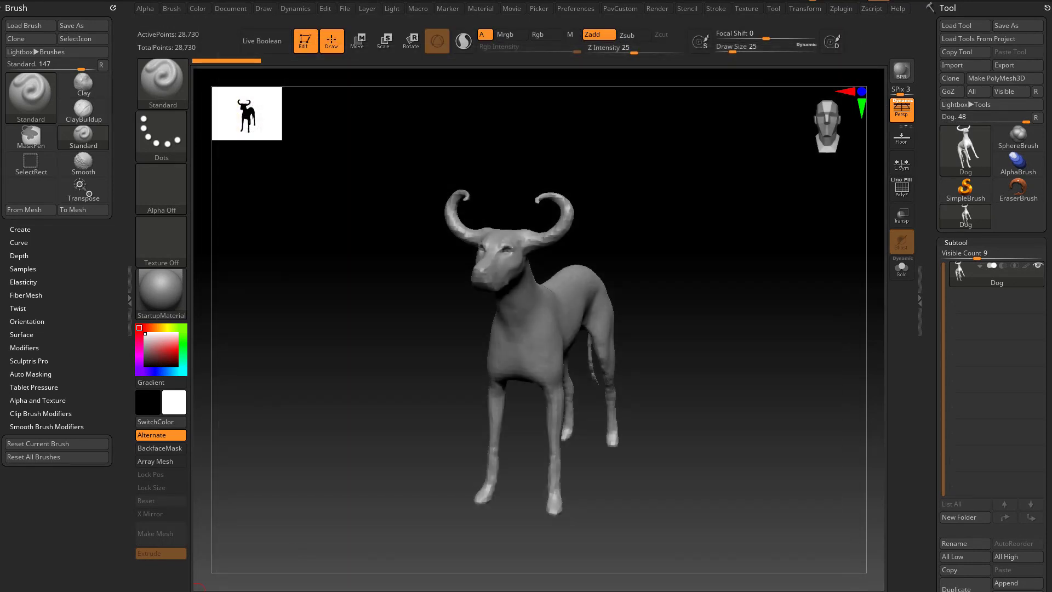
Step: Switch to the browser, view the ZBrush for Ideation series on ArtStation and the channel's YouTube playlists, and return to ZBrush
drag(504, 591, 414, 17)
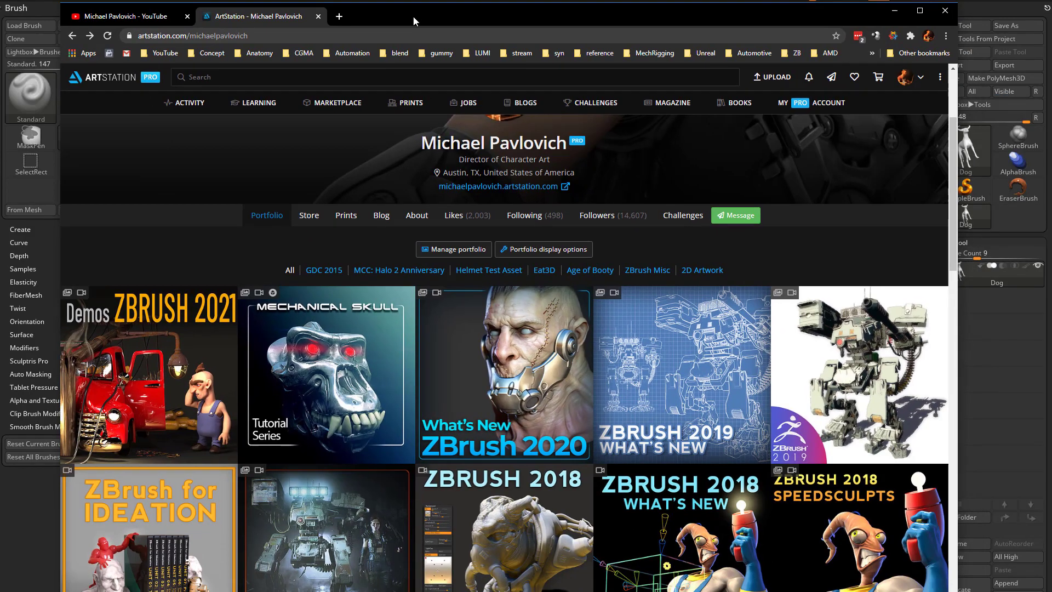
scroll(447, 233, down, 2)
click(148, 438)
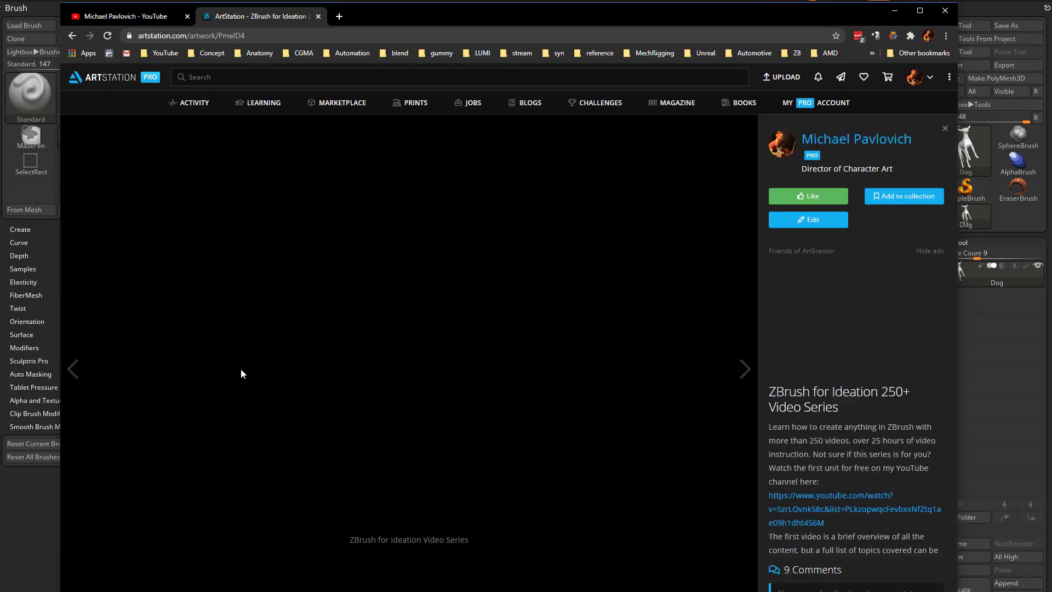
click(707, 144)
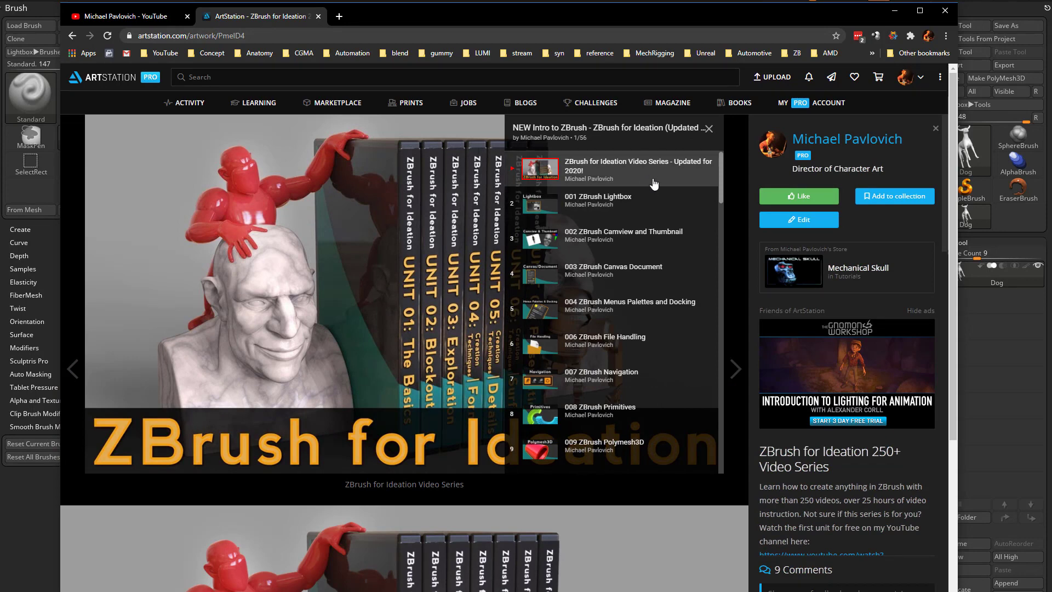
click(91, 16)
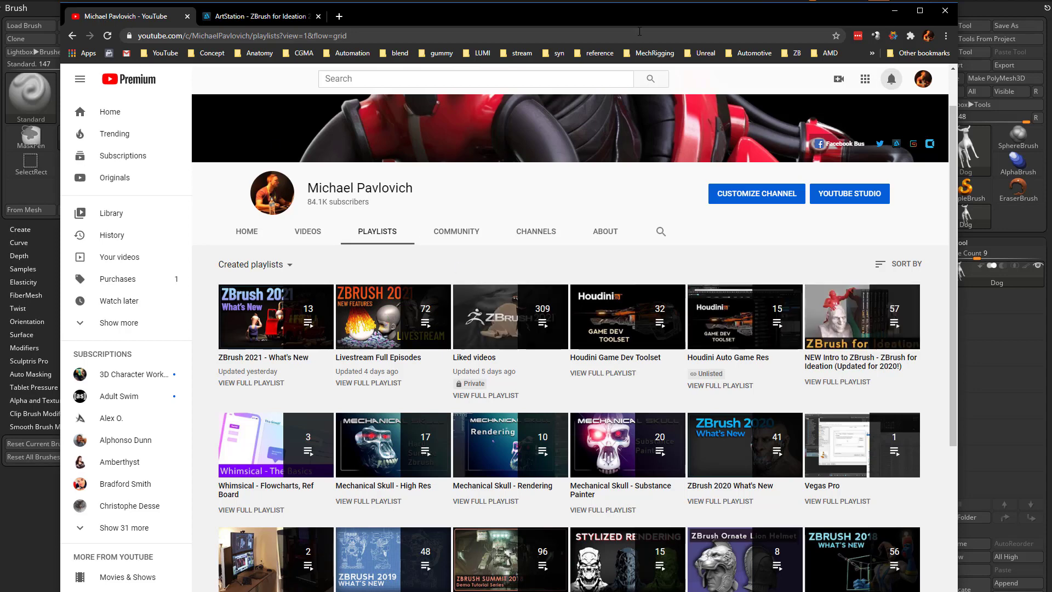
drag(640, 21, 715, 591)
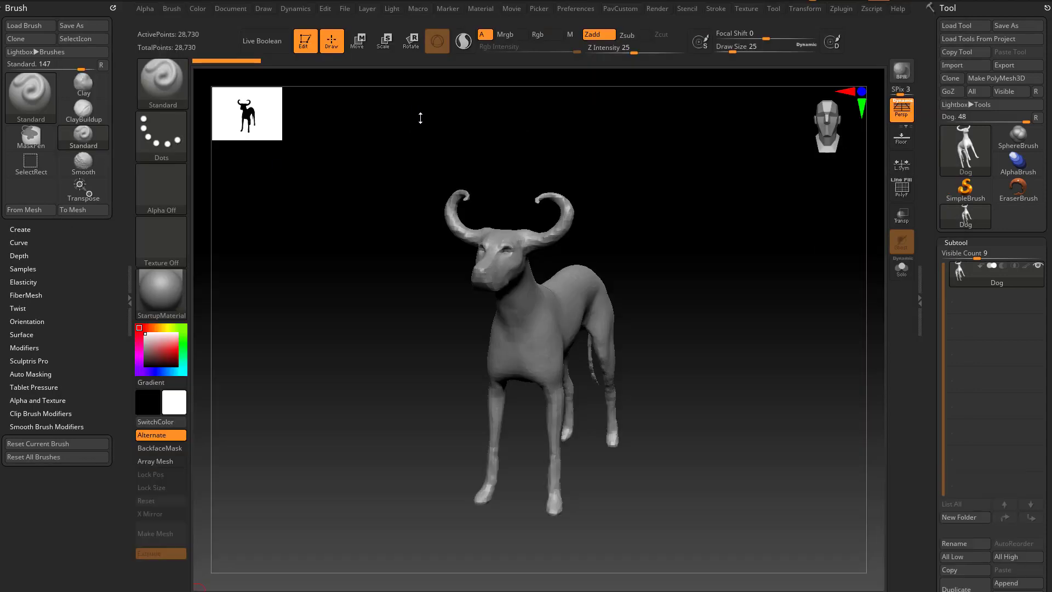
Step: Check the dialogs for opening a project and loading a tool, without opening any file
click(345, 8)
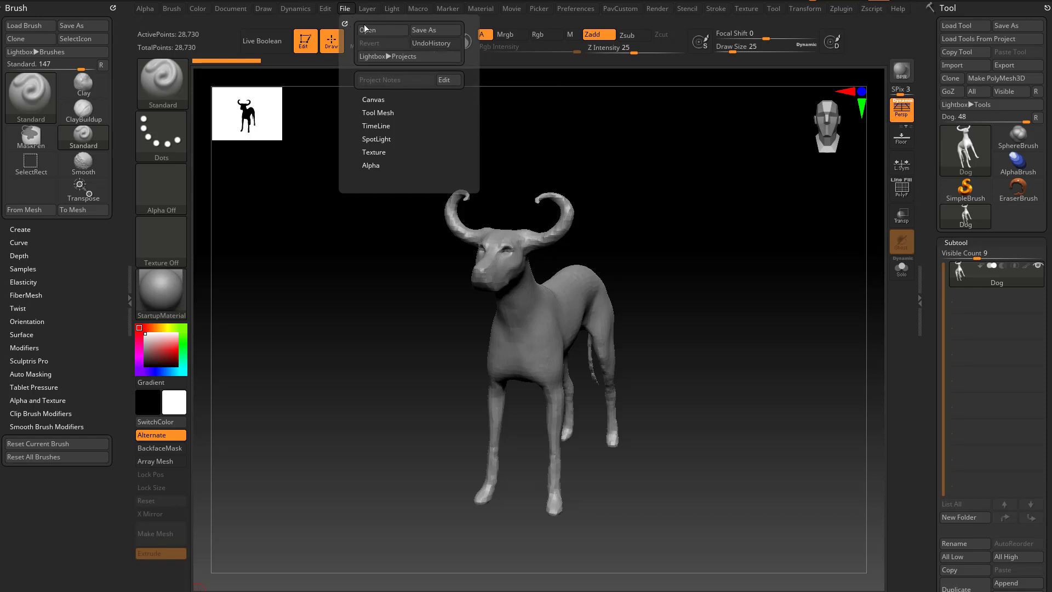
click(398, 34)
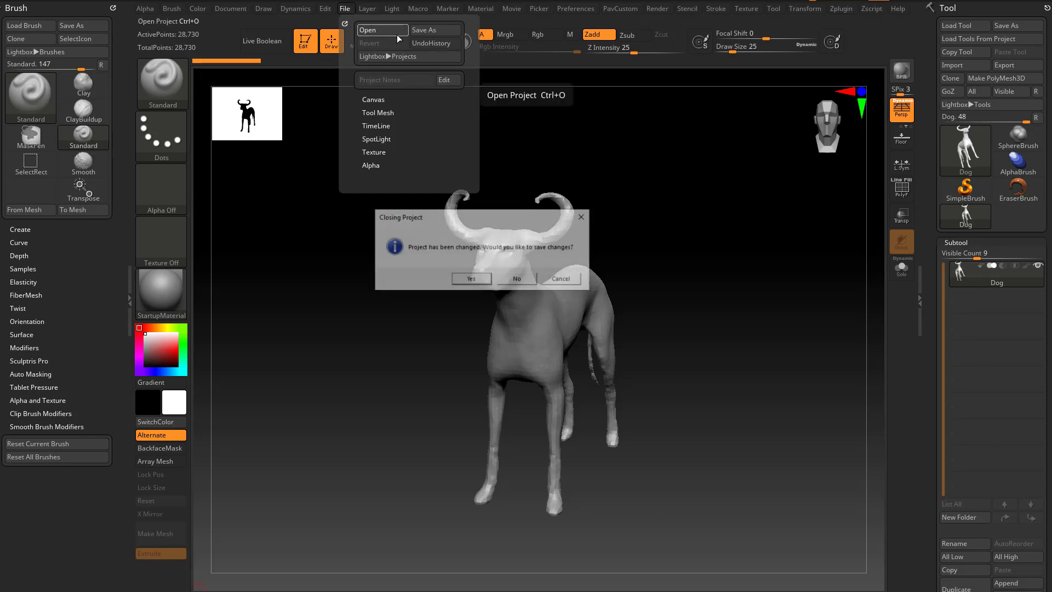
click(562, 279)
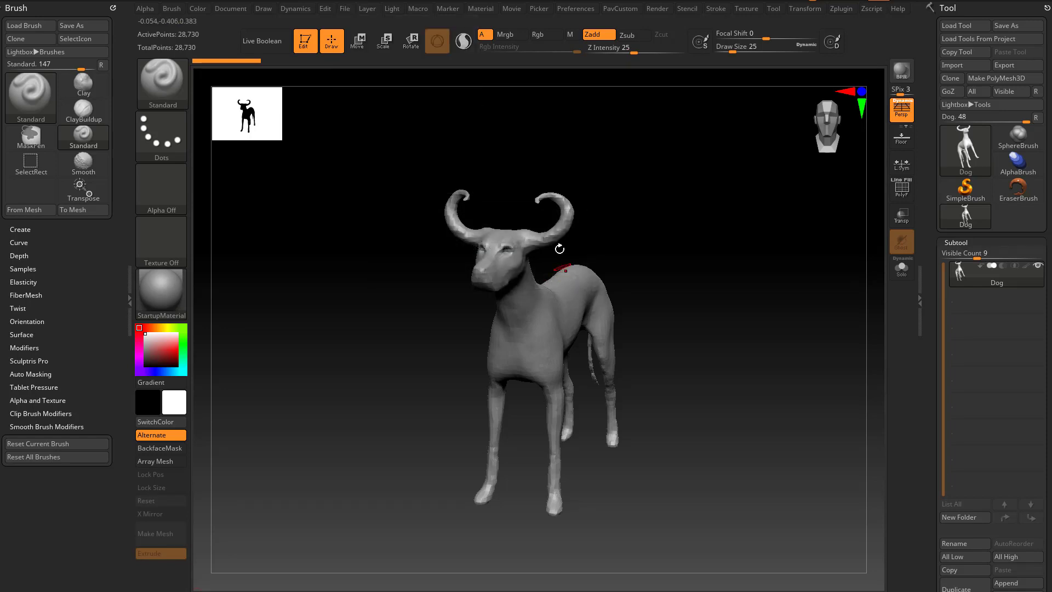
click(979, 28)
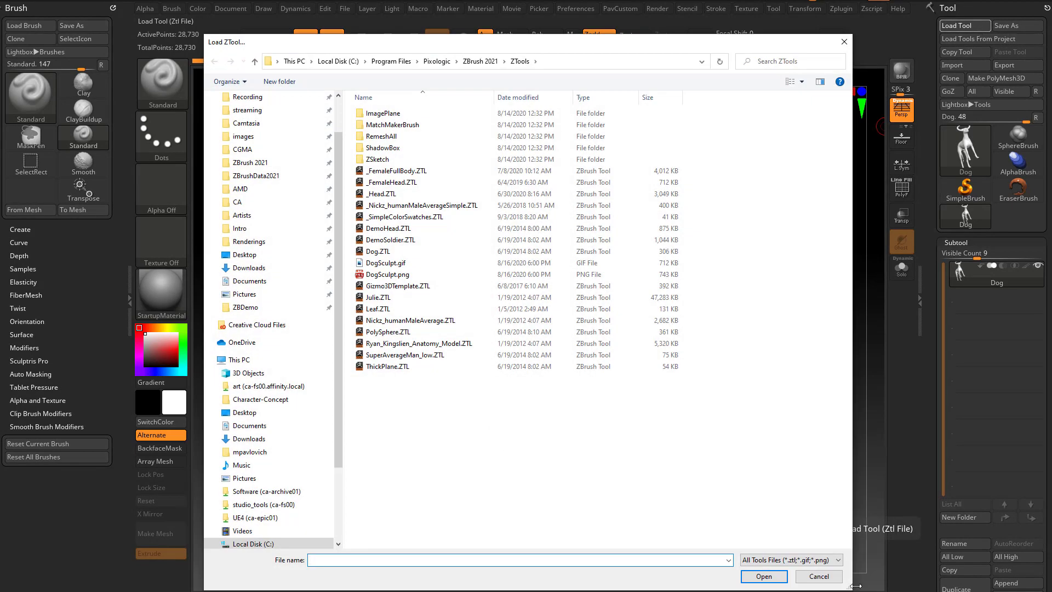
click(819, 576)
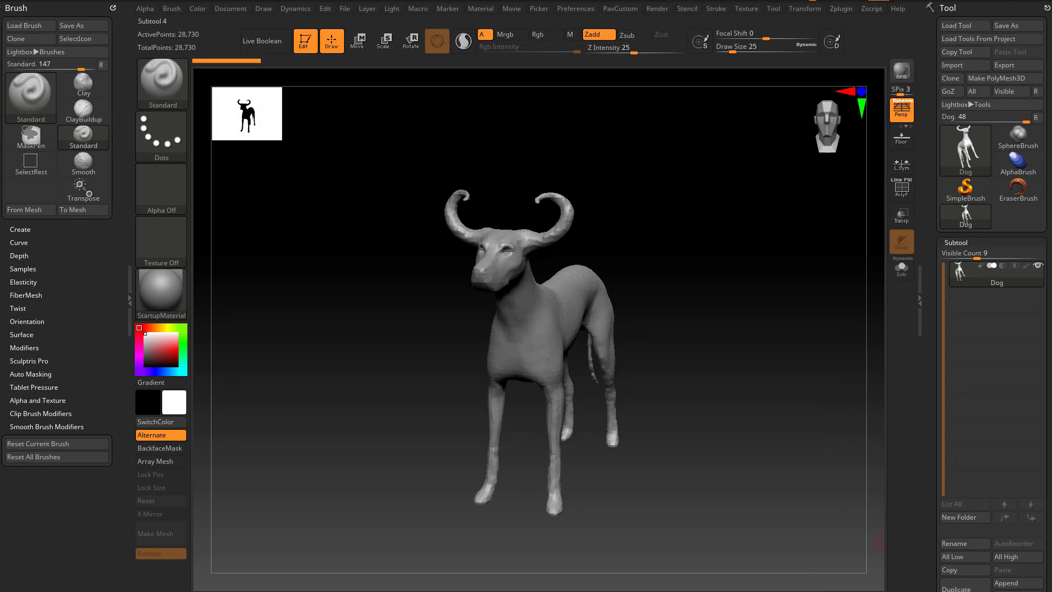